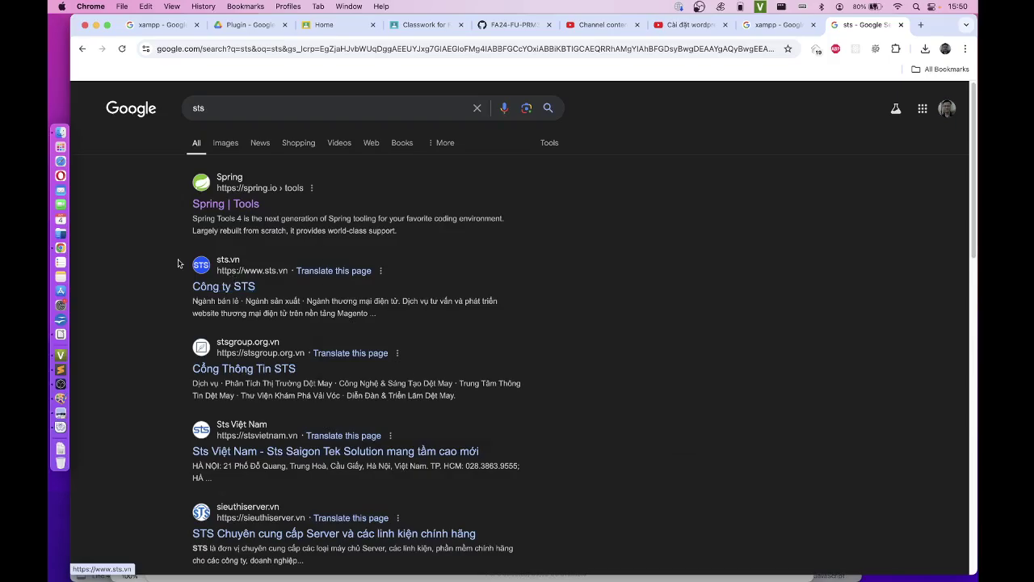
Step: Confirm MySQL and Apache are running in the XAMPP manager, close it, and return to the Writer notes
{"action": "key", "text": "super+Tab"}
{"action": "left_click", "coordinate": [404, 221]}
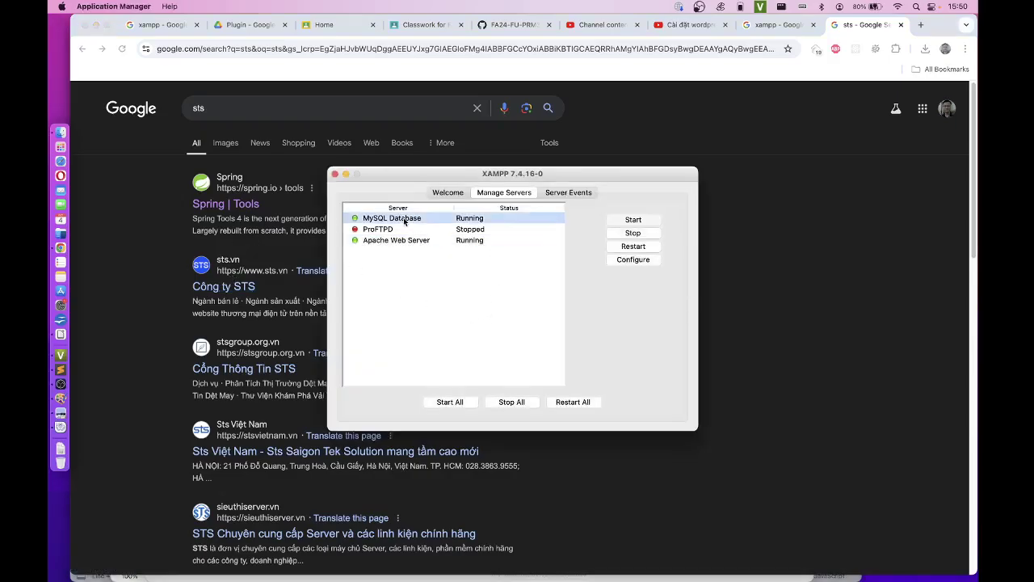
{"action": "left_click", "coordinate": [405, 242]}
{"action": "left_click", "coordinate": [333, 175]}
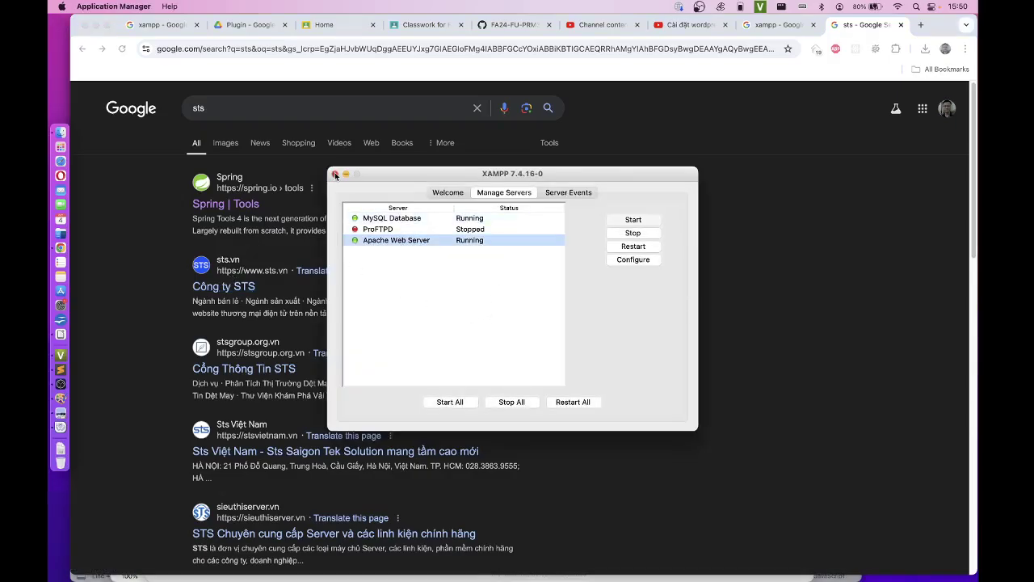
{"action": "left_click", "coordinate": [60, 341]}
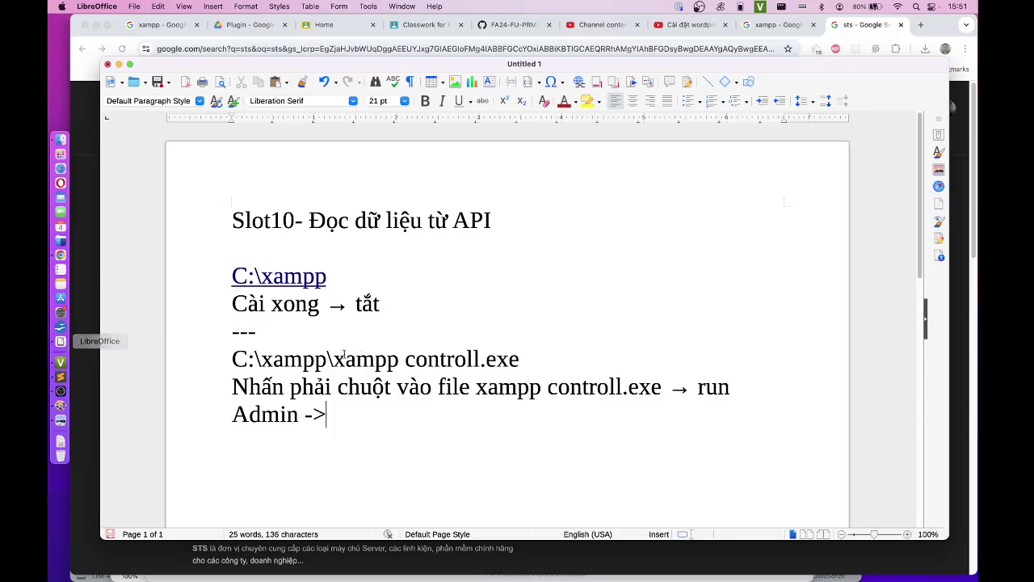
Step: Add the line 'Kiểm tra cài đặt thành công chưa???' below the notes
{"action": "key", "text": "Return"}
{"action": "key", "text": "Return"}
{"action": "type", "text": "Kiểm ỷ"}
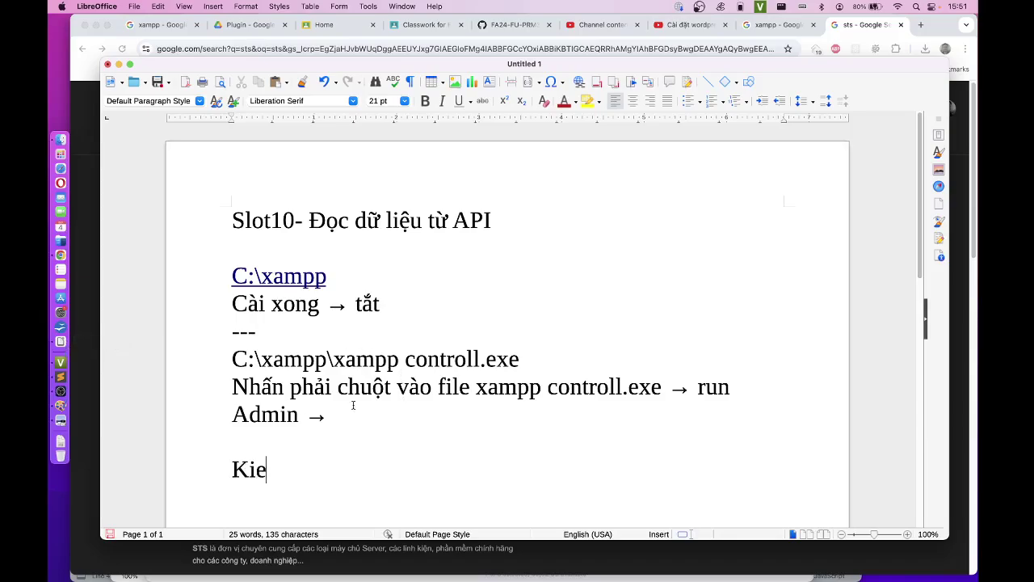
{"action": "key", "text": "BackSpace"}
{"action": "key", "text": "BackSpace"}
{"action": "type", "text": "tra cài đăt"}
{"action": "type", "text": "j thành công chư"}
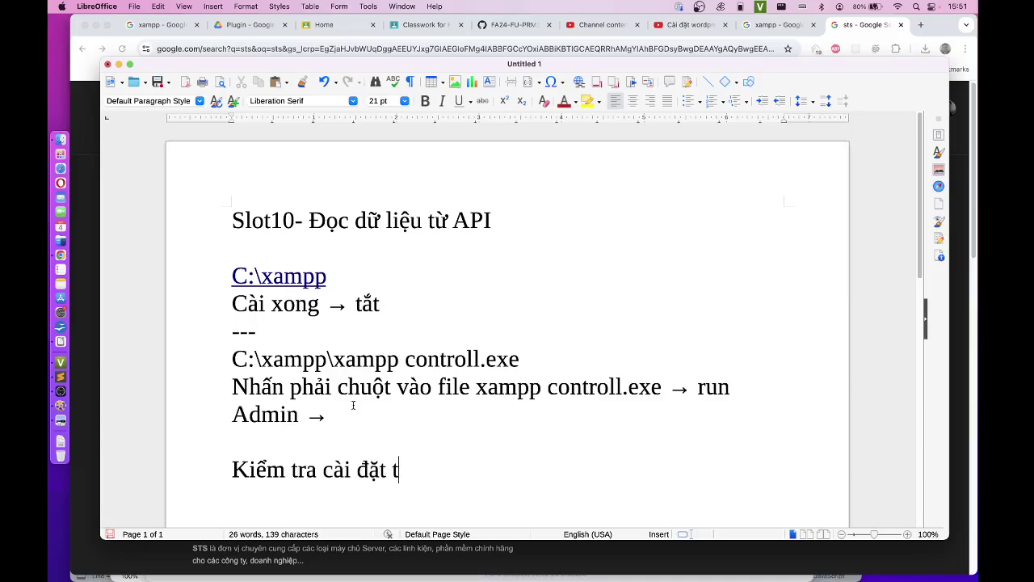
{"action": "type", "text": "a???"}
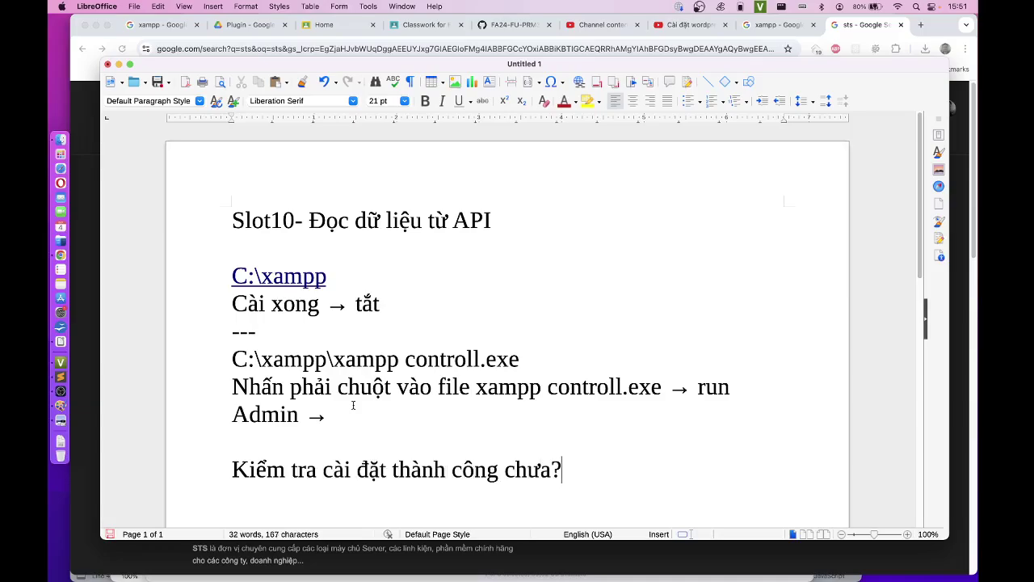
{"action": "key", "text": "Return"}
{"action": "type", "text": "hhg"}
{"action": "key", "text": "BackSpace"}
{"action": "key", "text": "BackSpace"}
{"action": "type", "text": "tt"}
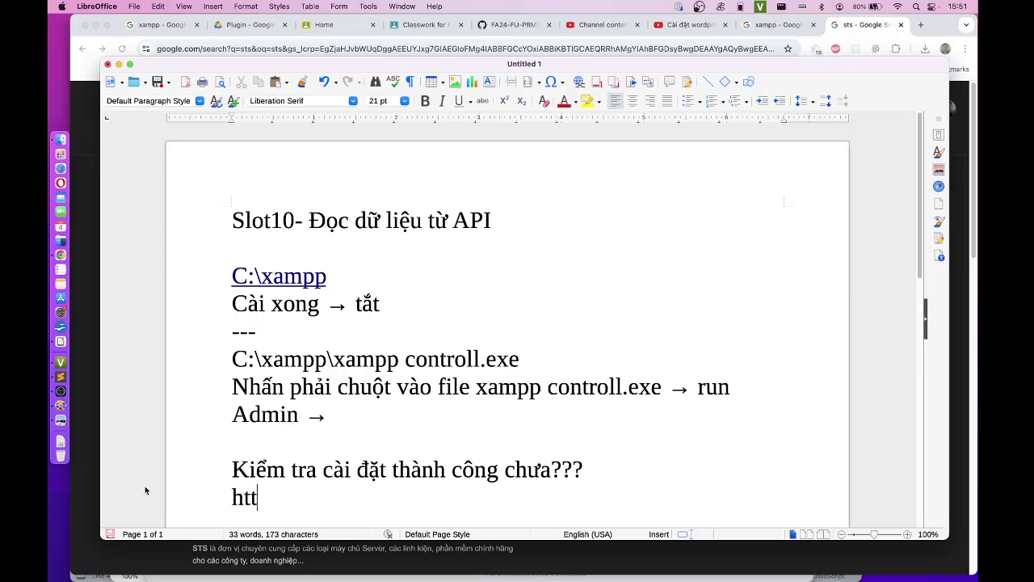
{"action": "type", "text": "p:localhost"}
{"action": "key", "text": "Return"}
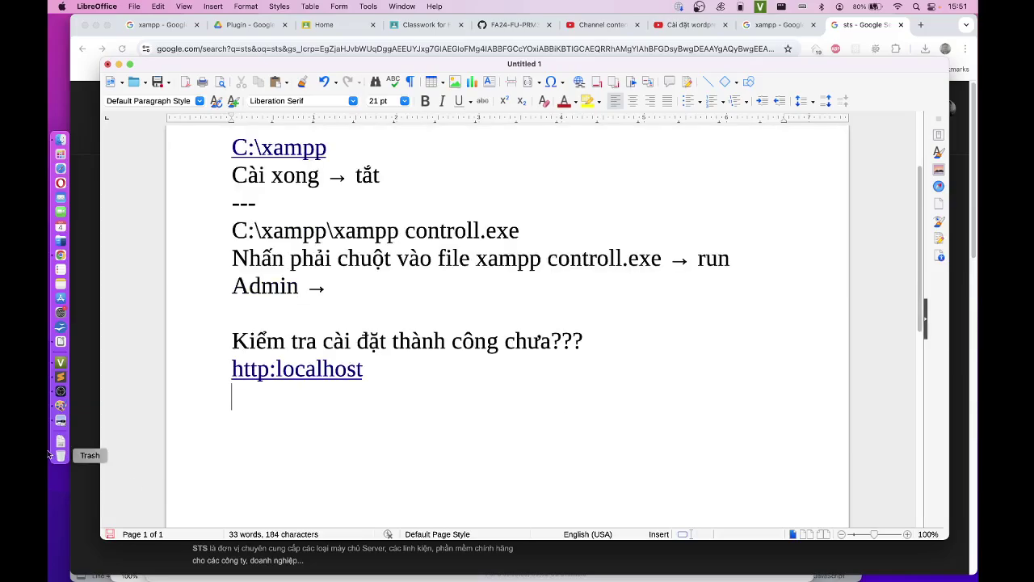
{"action": "left_click", "coordinate": [225, 368]}
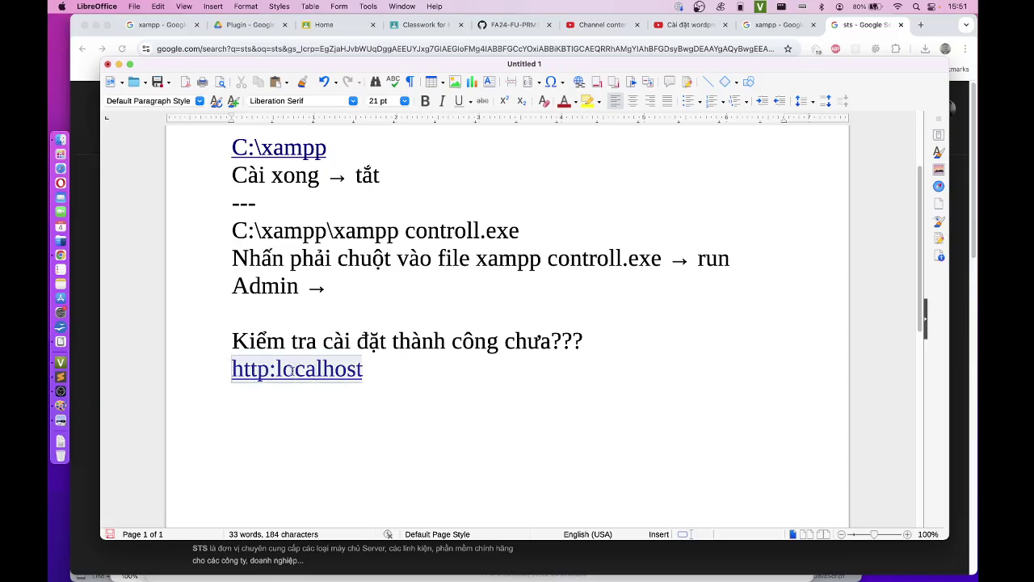
{"action": "key", "text": "Right"}
{"action": "key", "text": "Right"}
{"action": "key", "text": "Right"}
{"action": "key", "text": "Right"}
{"action": "key", "text": "Right"}
{"action": "type", "text": "//"}
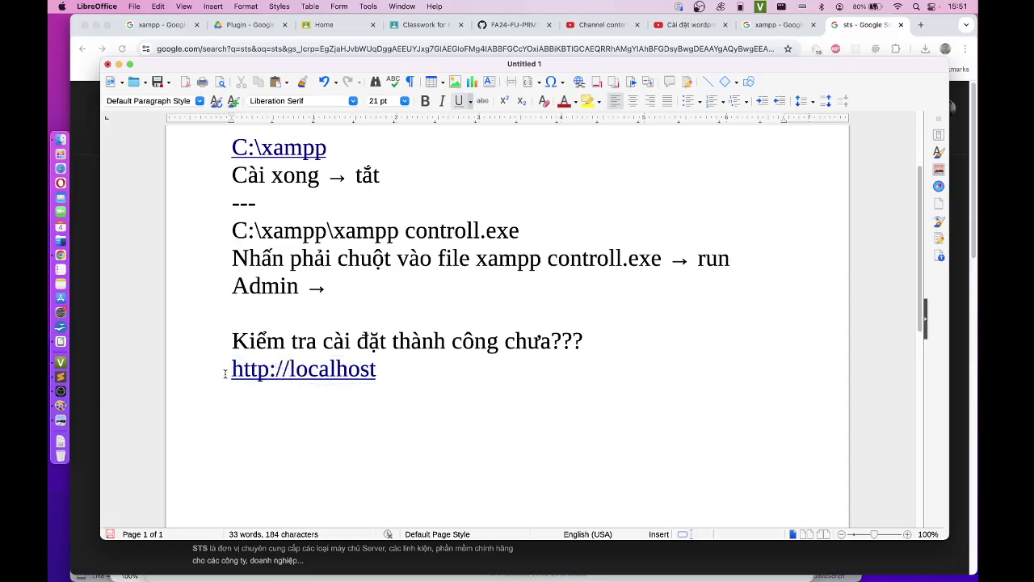
{"action": "left_click_drag", "start_coordinate": [397, 363], "coordinate": [241, 373]}
{"action": "key", "text": "super+Tab"}
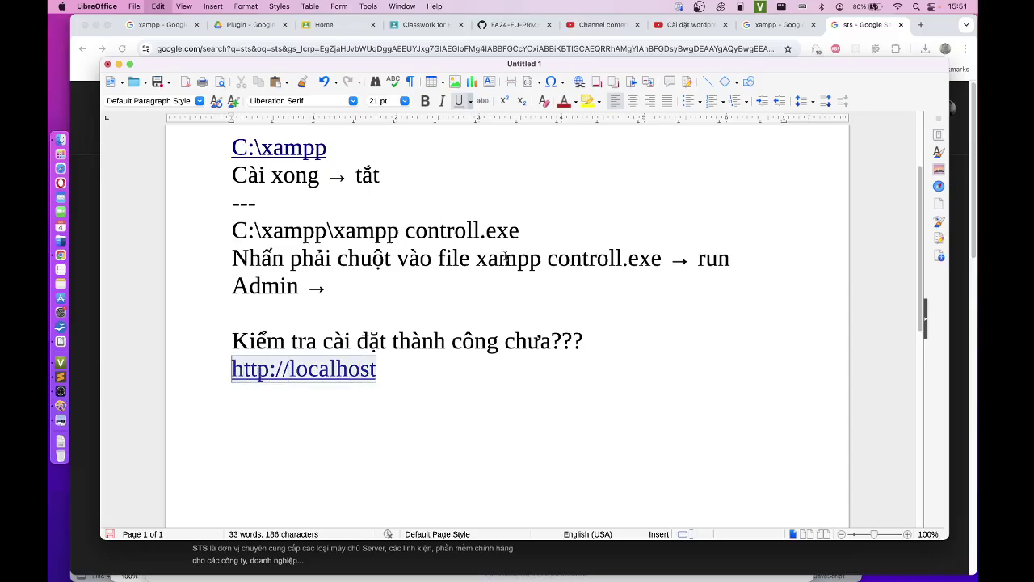
{"action": "left_click", "coordinate": [568, 45]}
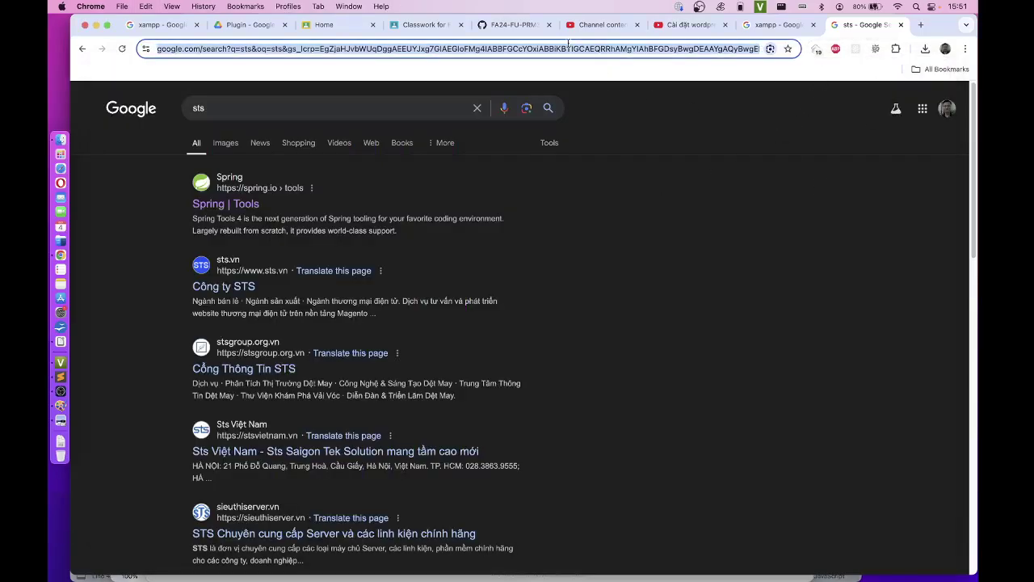
Step: Load localhost to reach the XAMPP dashboard and go on to phpMyAdmin
{"action": "type", "text": "localhost"}
{"action": "key", "text": "Return"}
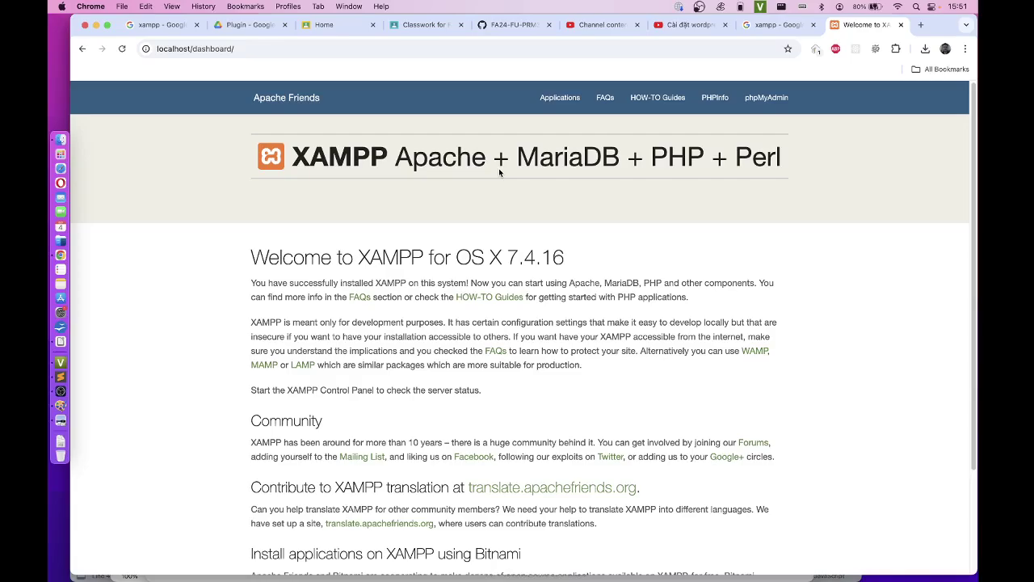
{"action": "left_click", "coordinate": [770, 103]}
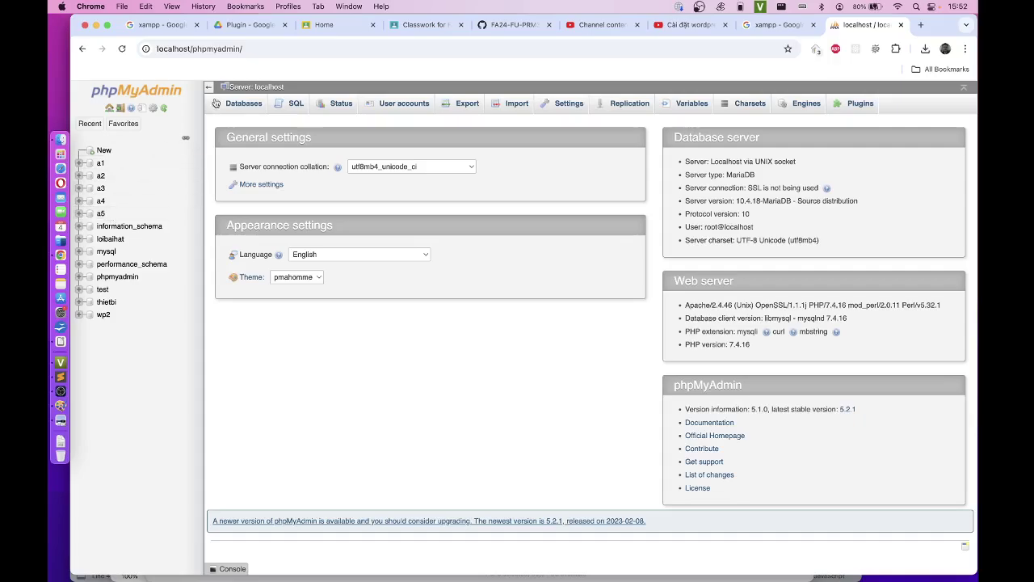
Step: Create a new database named a6 from the Databases list
{"action": "left_click", "coordinate": [239, 108]}
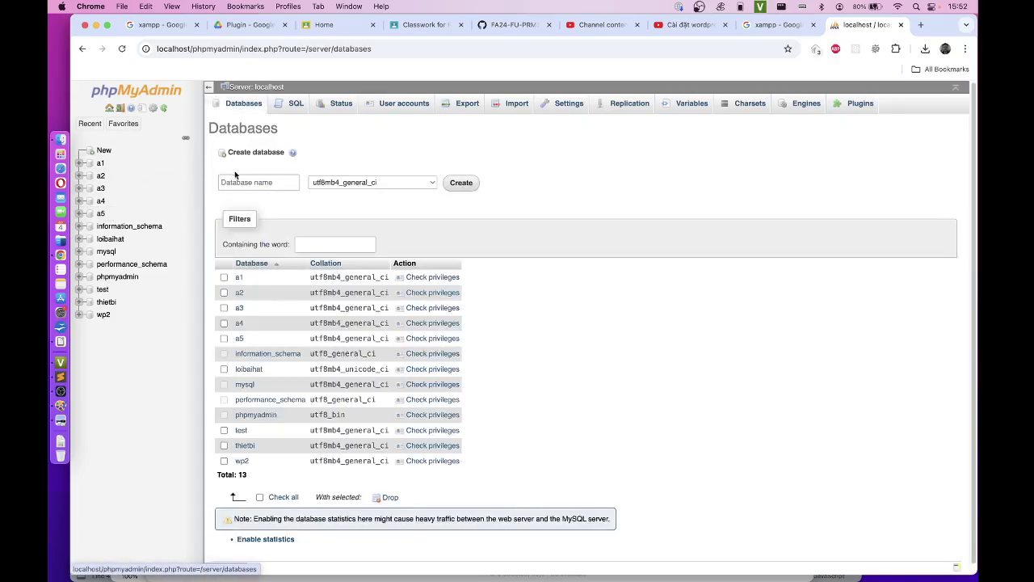
{"action": "left_click", "coordinate": [240, 182]}
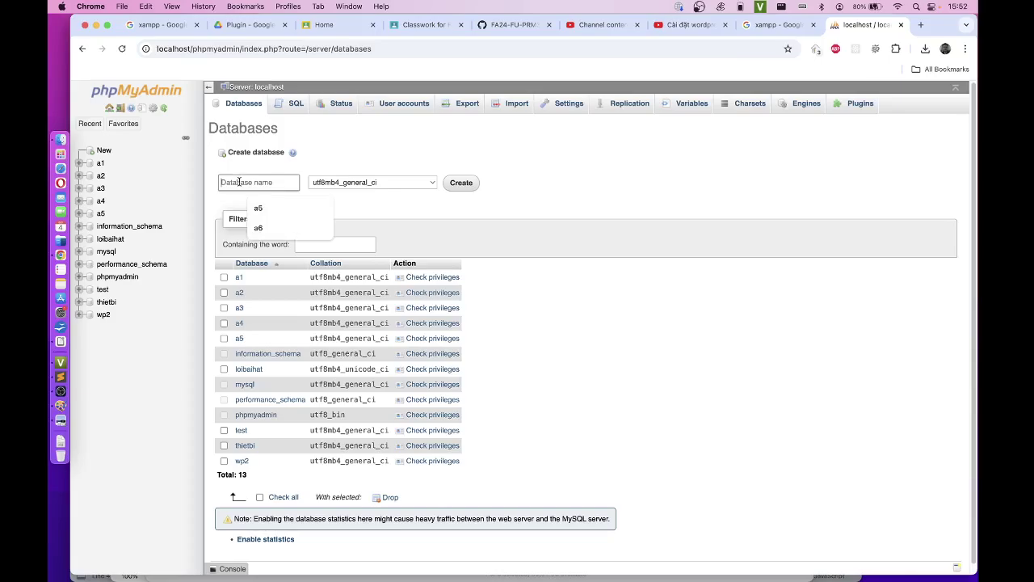
{"action": "type", "text": "a6"}
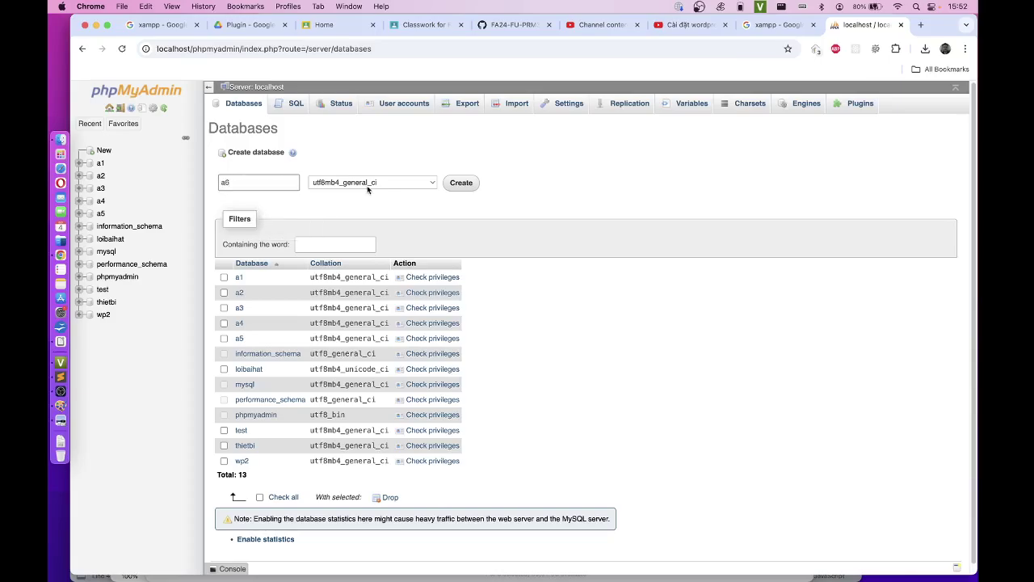
{"action": "left_click", "coordinate": [457, 183]}
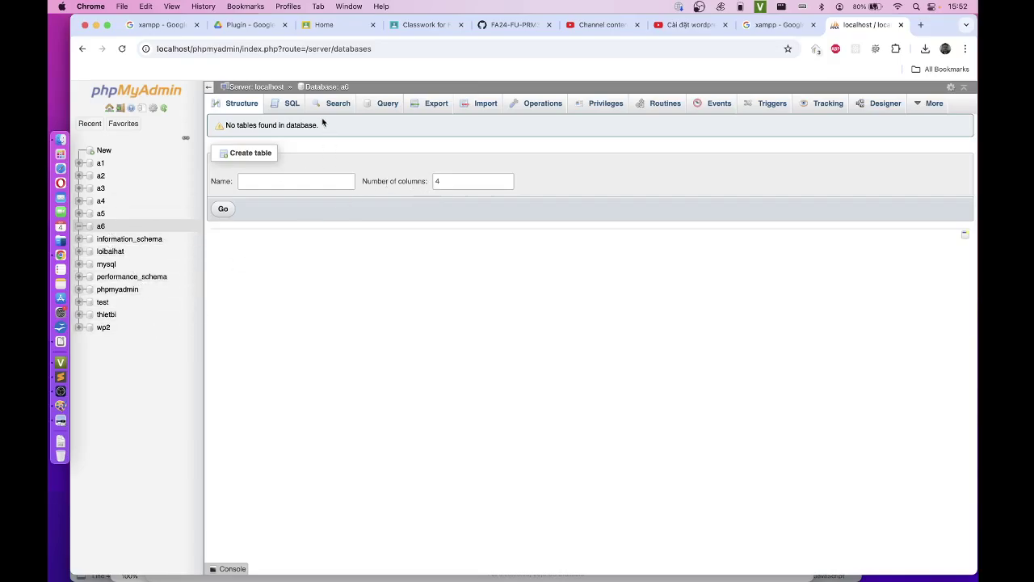
Step: Start a table named KhachHang and define its first column MaKH as VARCHAR
{"action": "left_click", "coordinate": [266, 185]}
{"action": "left_click", "coordinate": [311, 205]}
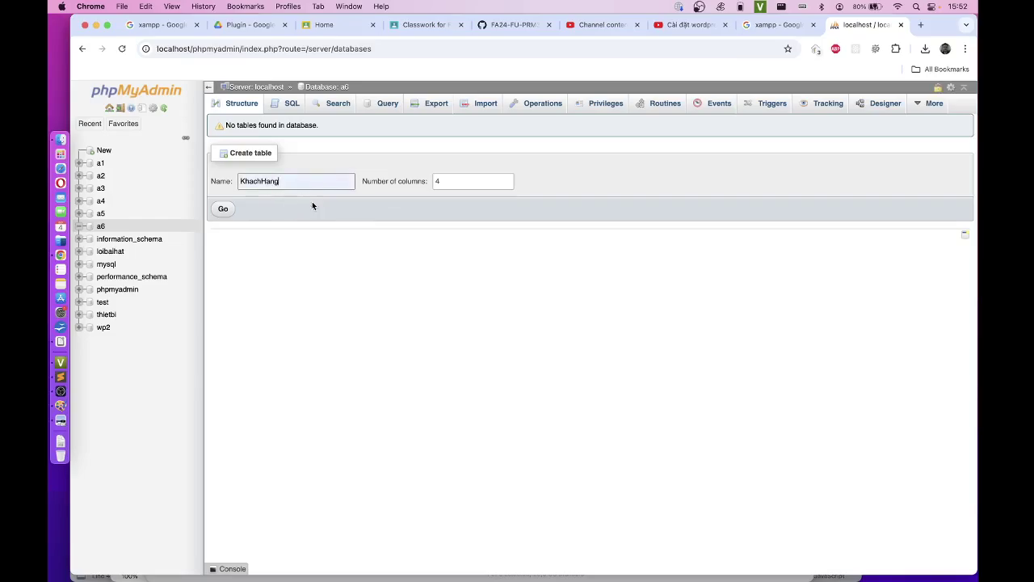
{"action": "left_click", "coordinate": [223, 210]}
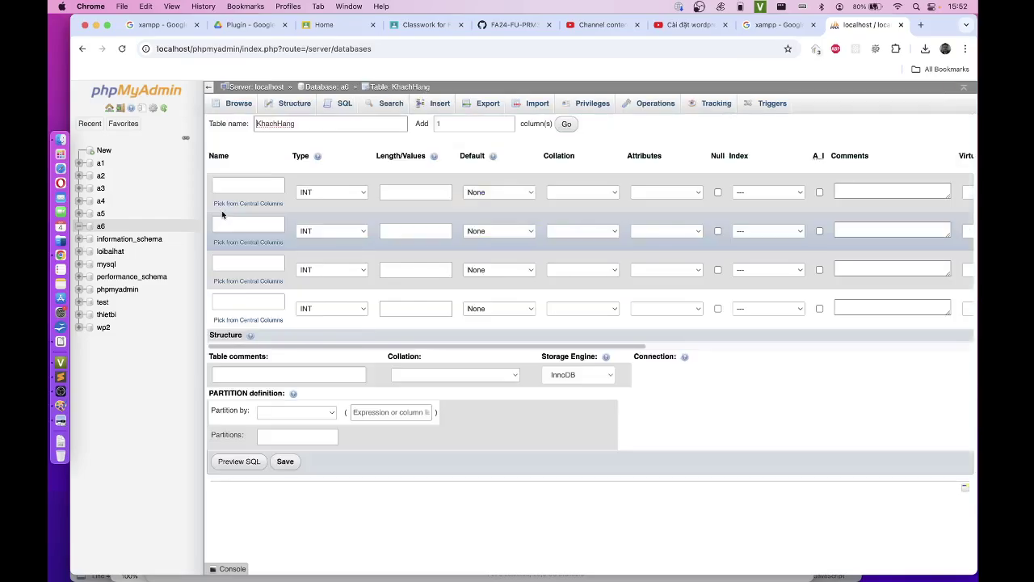
{"action": "left_click", "coordinate": [267, 184]}
{"action": "type", "text": "MaKH"}
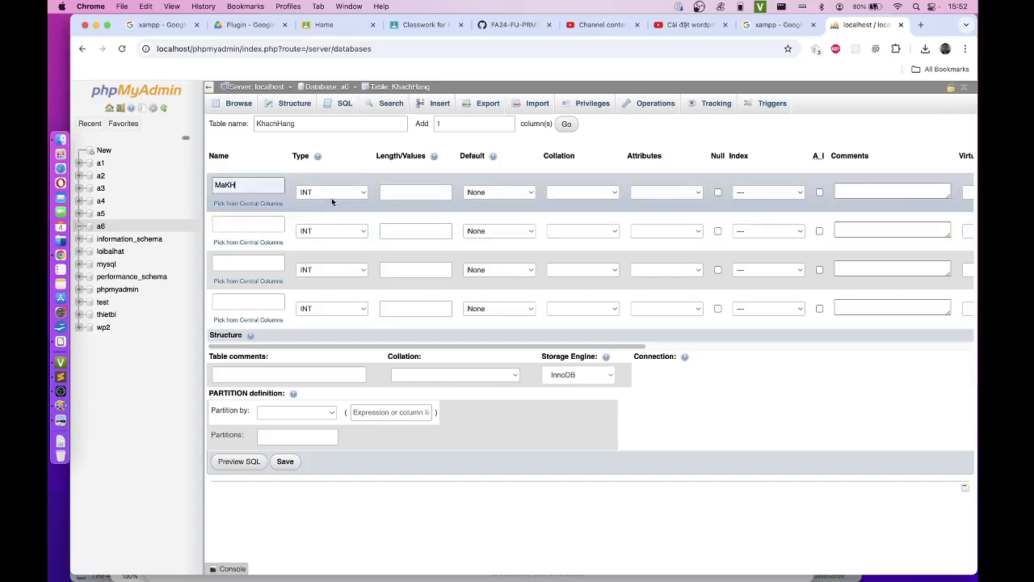
{"action": "left_click", "coordinate": [343, 195]}
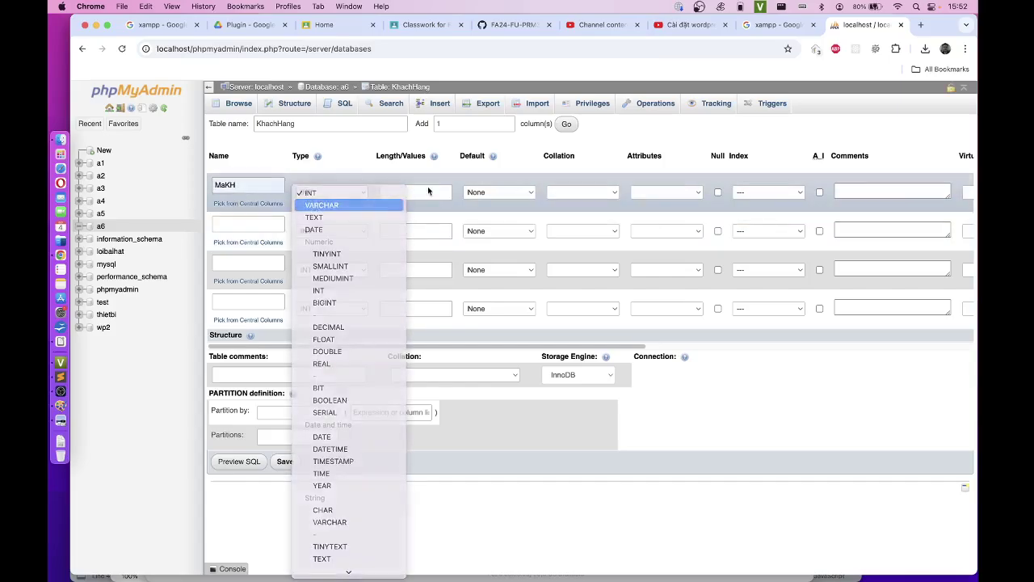
{"action": "left_click", "coordinate": [340, 205]}
{"action": "left_click", "coordinate": [419, 193]}
{"action": "type", "text": "4"}
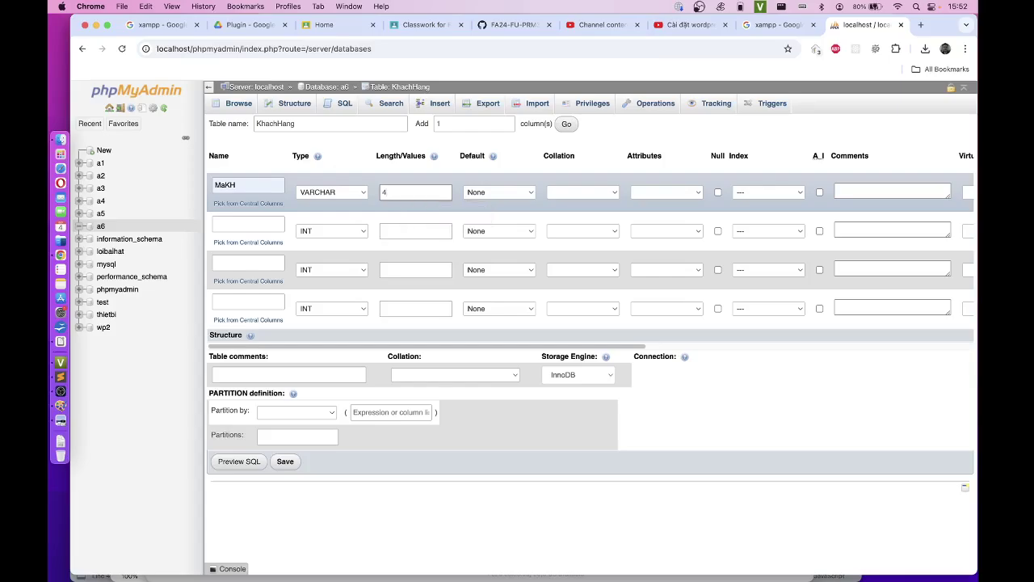
{"action": "type", "text": "50"}
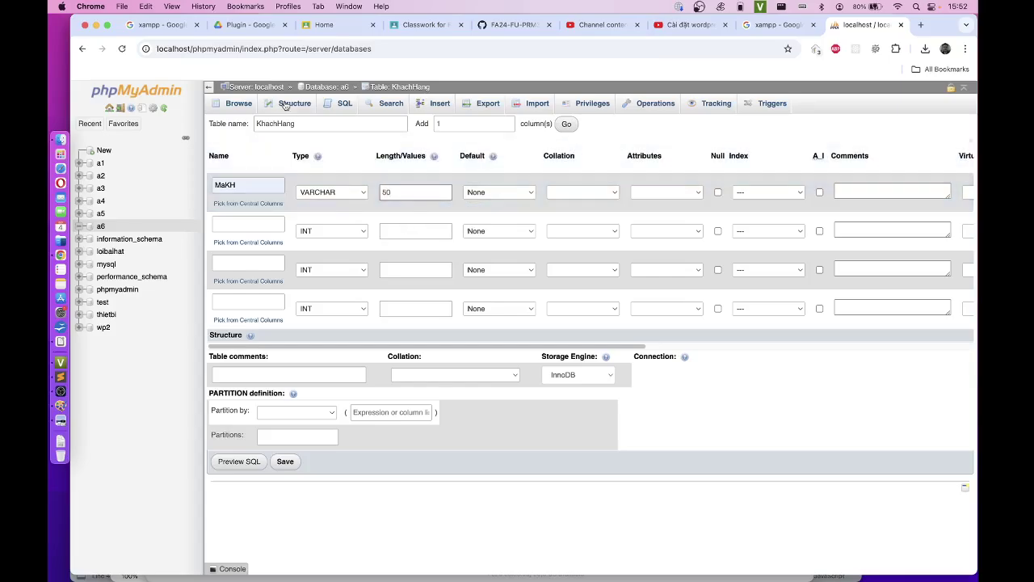
Step: Add columns TenKH as VARCHAR(100) and Phone as INT
{"action": "left_click", "coordinate": [252, 227]}
{"action": "left_click", "coordinate": [254, 249]}
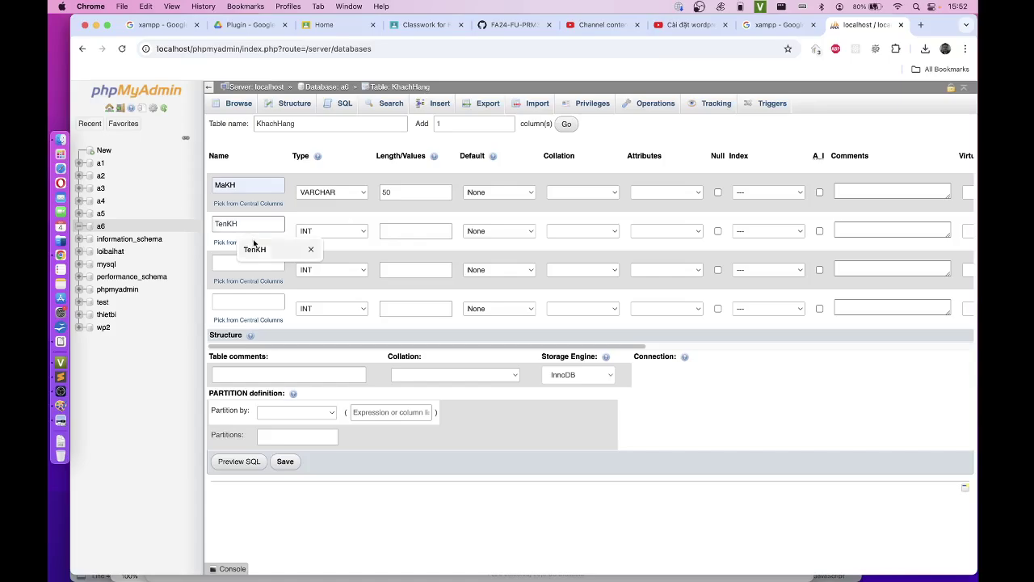
{"action": "left_click", "coordinate": [349, 232]}
{"action": "left_click", "coordinate": [343, 244]}
{"action": "left_click", "coordinate": [412, 232]}
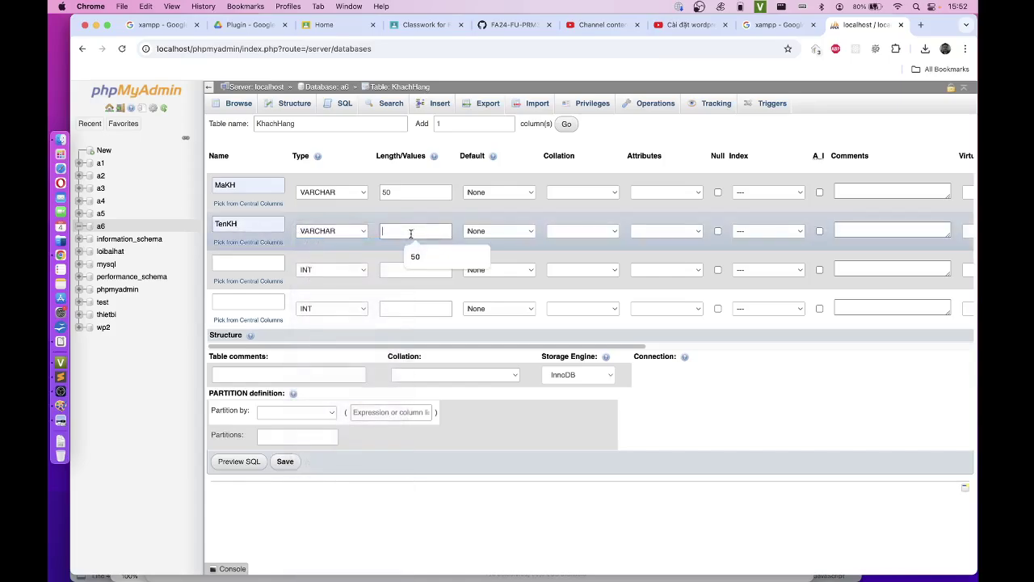
{"action": "type", "text": "100"}
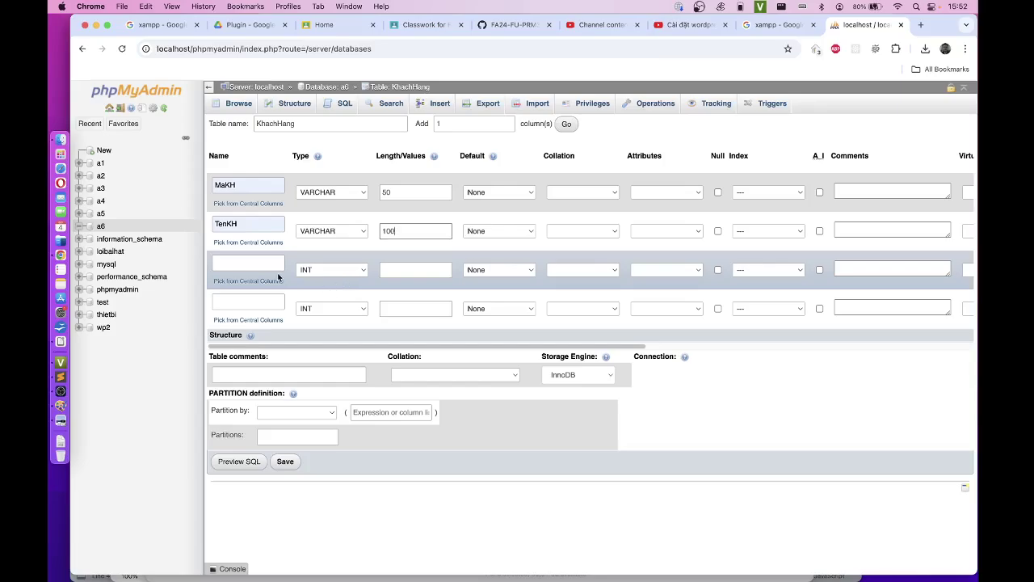
{"action": "left_click", "coordinate": [257, 265]}
{"action": "left_click", "coordinate": [254, 288]}
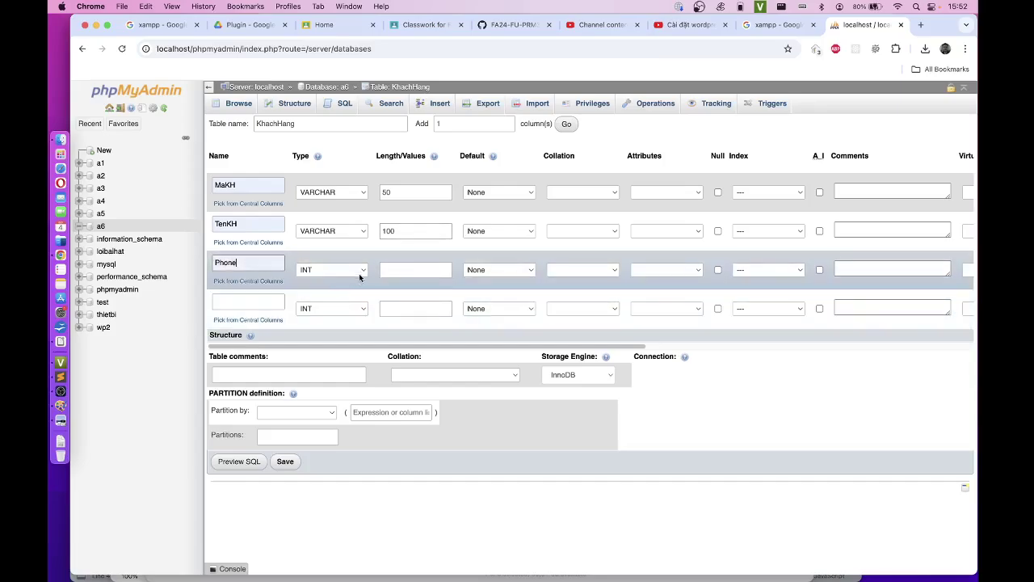
{"action": "left_click", "coordinate": [410, 270]}
Step: Add DiaChi as VARCHAR(200), make MaKH the primary key, and save the table
{"action": "left_click", "coordinate": [274, 302]}
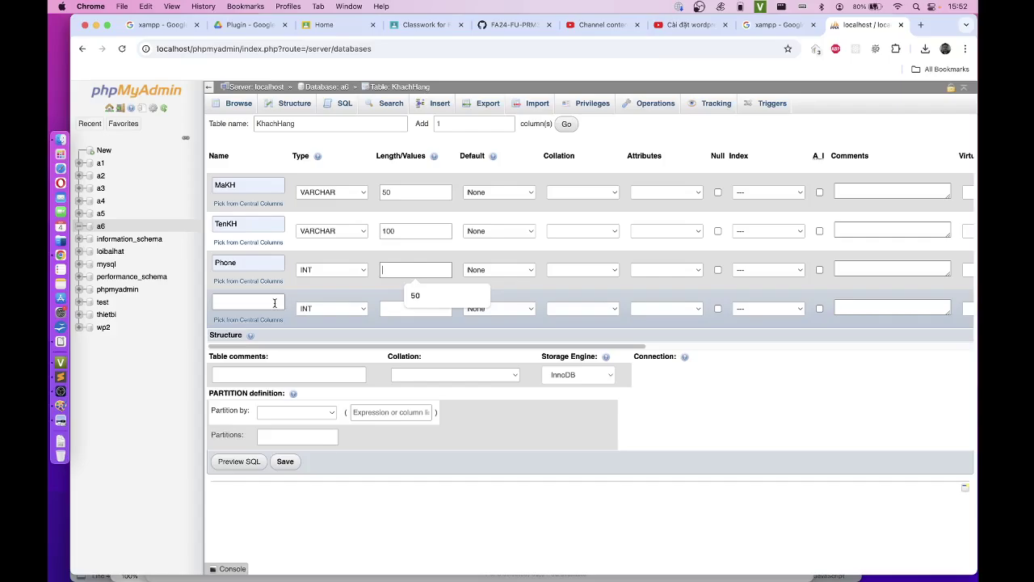
{"action": "left_click", "coordinate": [270, 327]}
{"action": "left_click", "coordinate": [331, 308]}
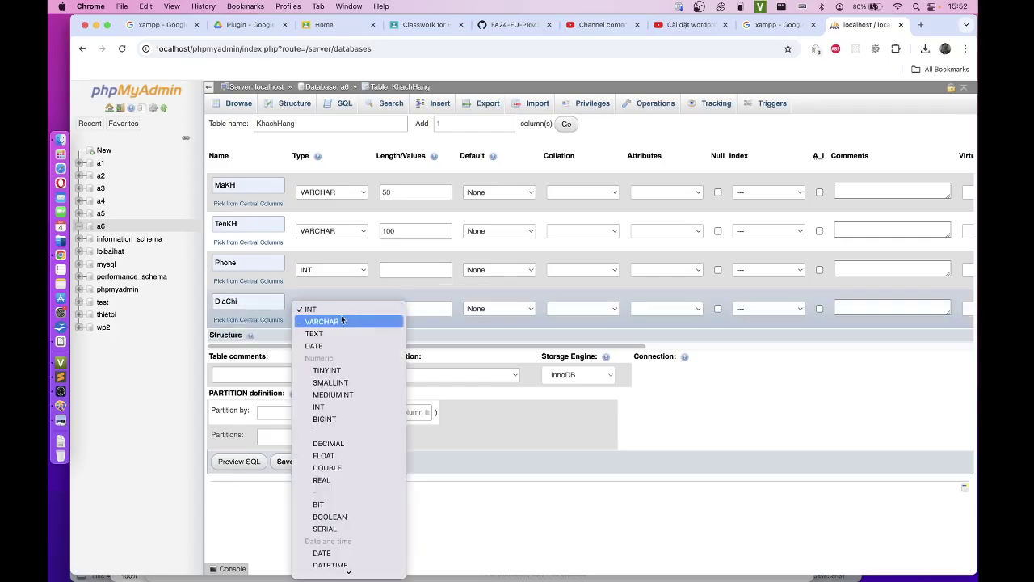
{"action": "left_click", "coordinate": [315, 318]}
{"action": "left_click", "coordinate": [407, 307]}
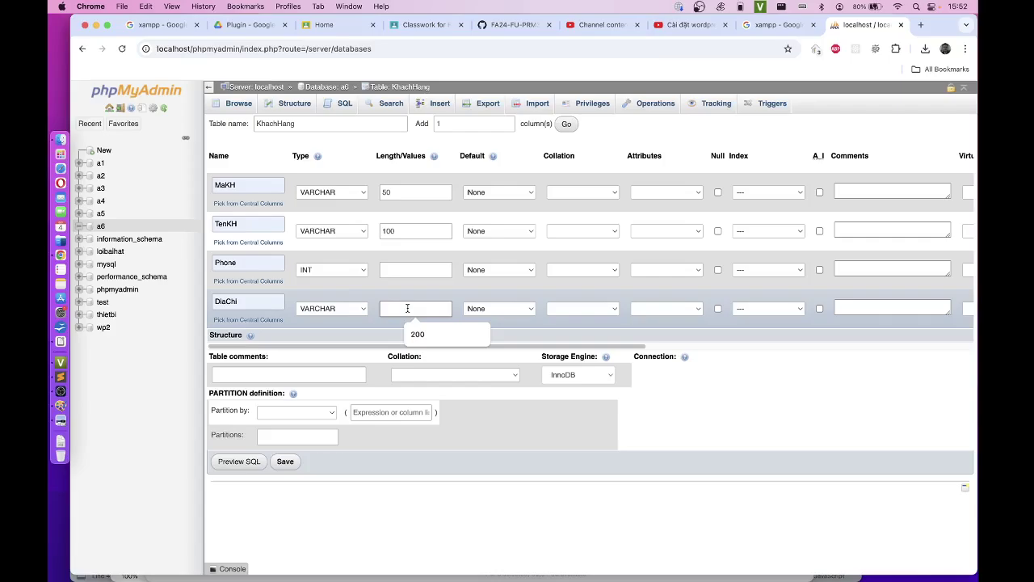
{"action": "type", "text": "200"}
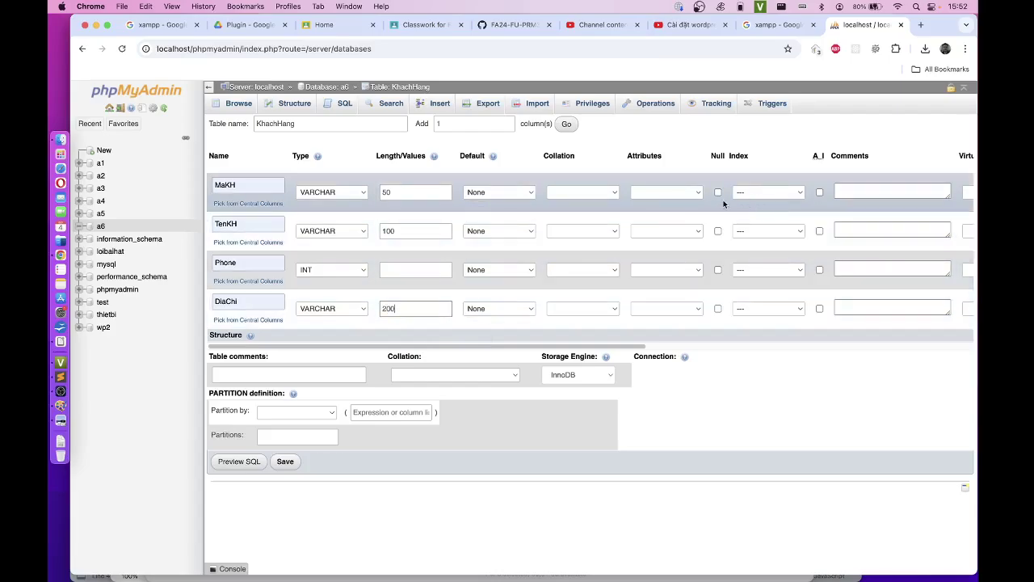
{"action": "left_click", "coordinate": [766, 192]}
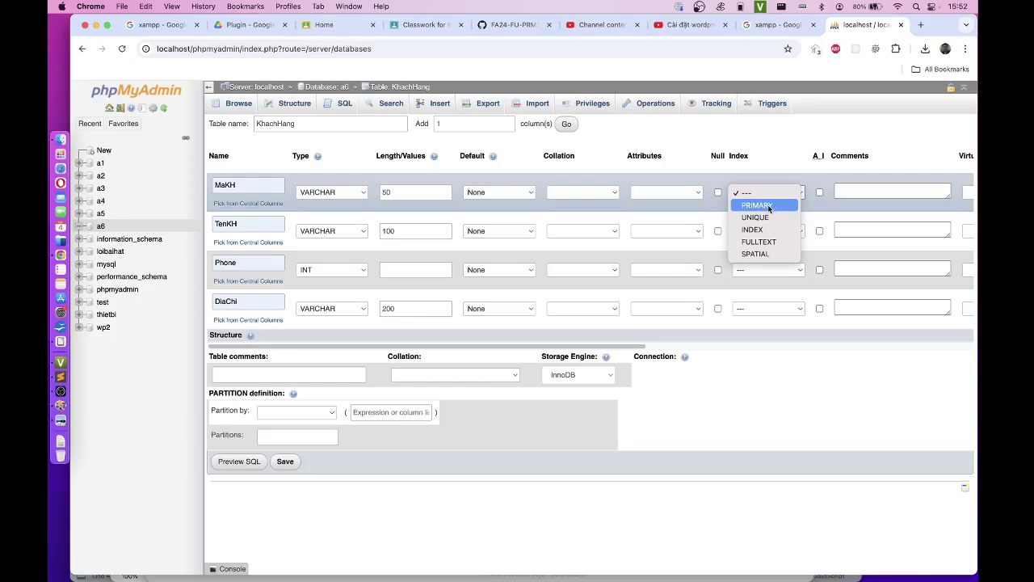
{"action": "left_click", "coordinate": [760, 205]}
{"action": "left_click", "coordinate": [578, 435]}
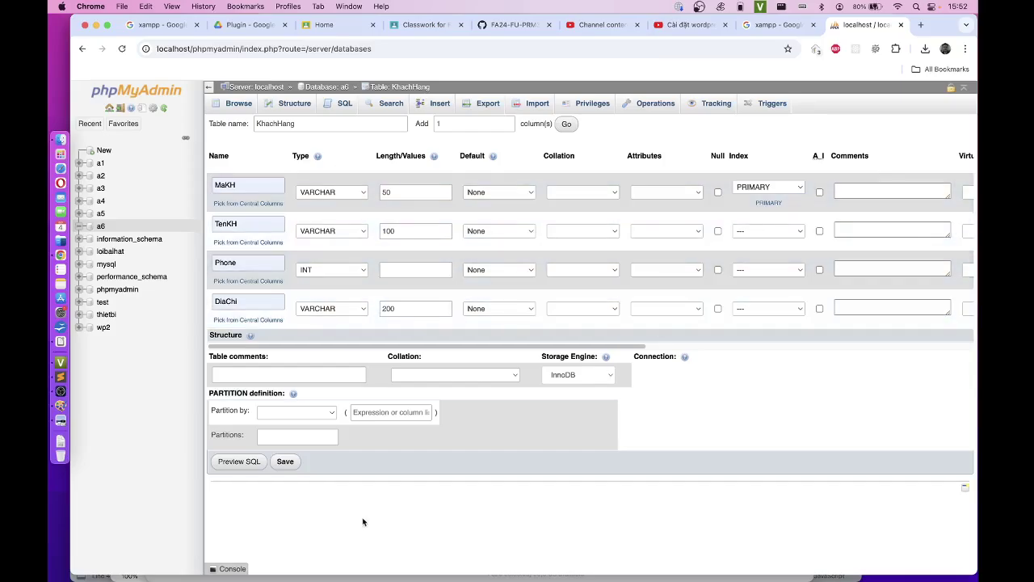
{"action": "left_click", "coordinate": [285, 461]}
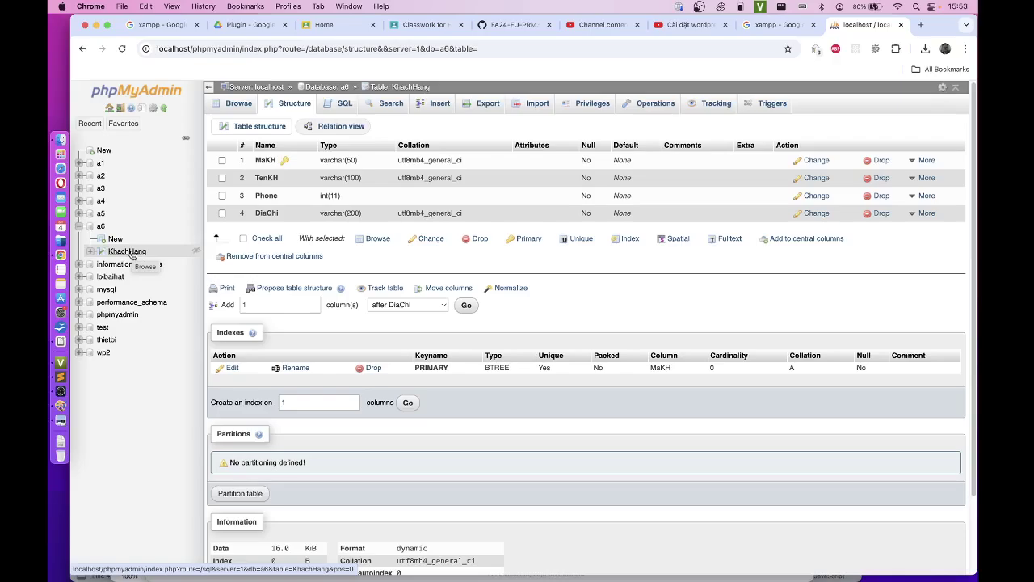
Step: In the SQL editor, draft 'CREATE TABLE KhachHang (' using keyword completion
{"action": "left_click", "coordinate": [341, 103]}
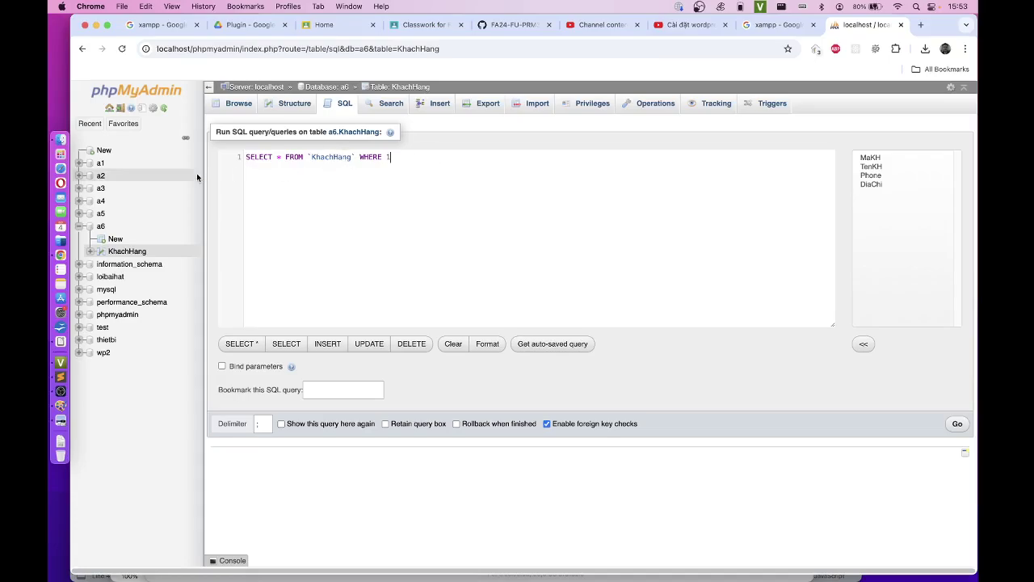
{"action": "type", "text": "creat"}
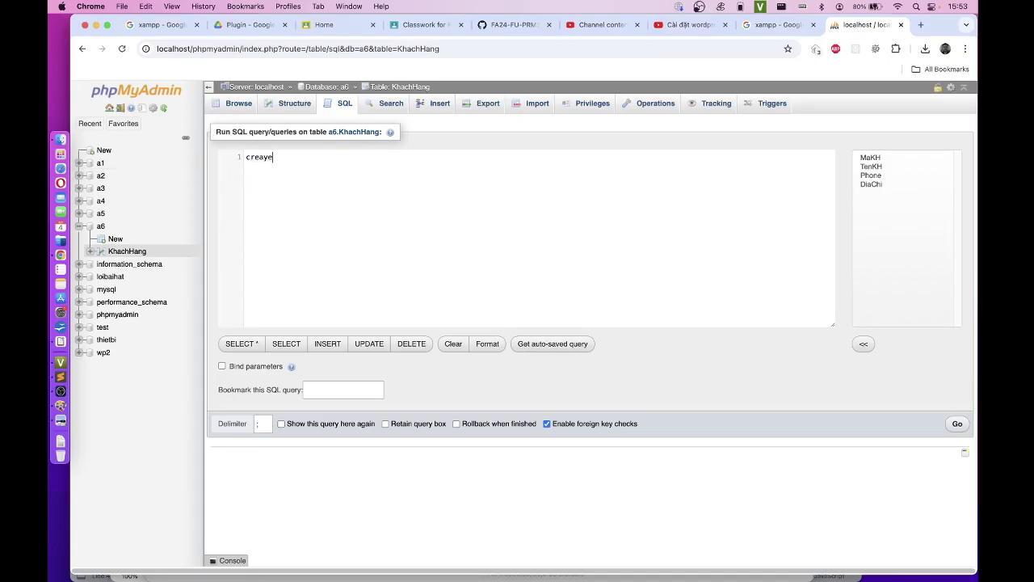
{"action": "key", "text": "BackSpace"}
{"action": "type", "text": "y"}
{"action": "key", "text": "BackSpace"}
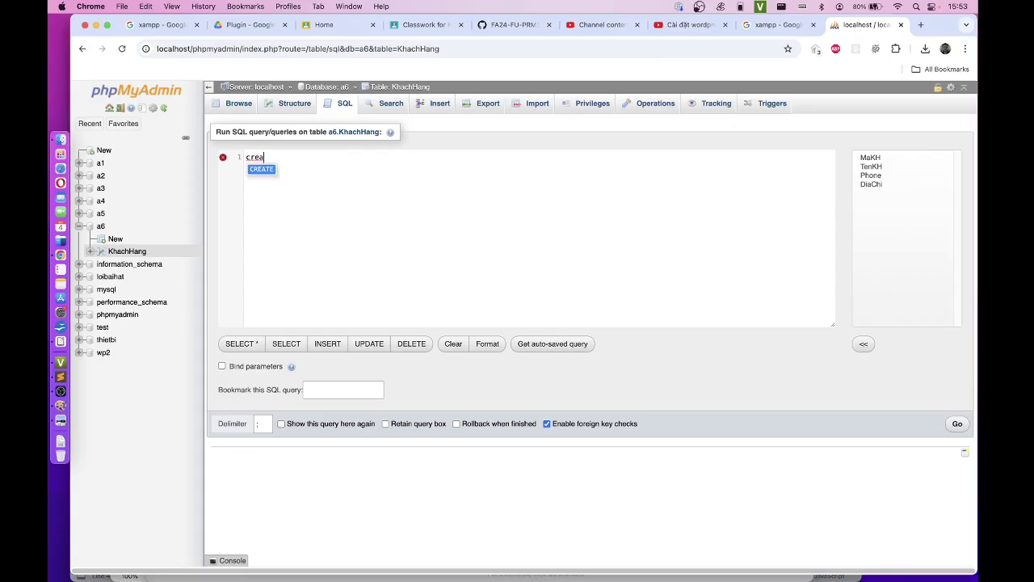
{"action": "key", "text": "Return"}
{"action": "type", "text": "ta"}
{"action": "key", "text": "Return"}
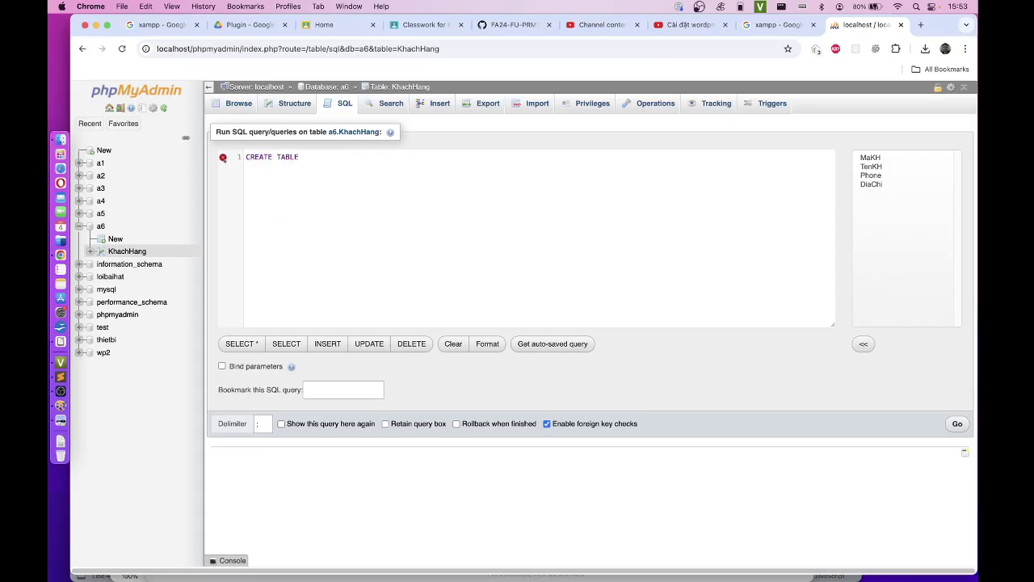
{"action": "type", "text": "khac"}
{"action": "key", "text": "Return"}
{"action": "type", "text": "("}
{"action": "key", "text": "Return"}
{"action": "key", "text": "Return"}
Step: Rename the draft table to KhachHang1, begin a MaKH column, then erase the whole draft
{"action": "left_click", "coordinate": [339, 158]}
{"action": "type", "text": "1"}
{"action": "left_click", "coordinate": [263, 167]}
{"action": "type", "text": "MaKH va"}
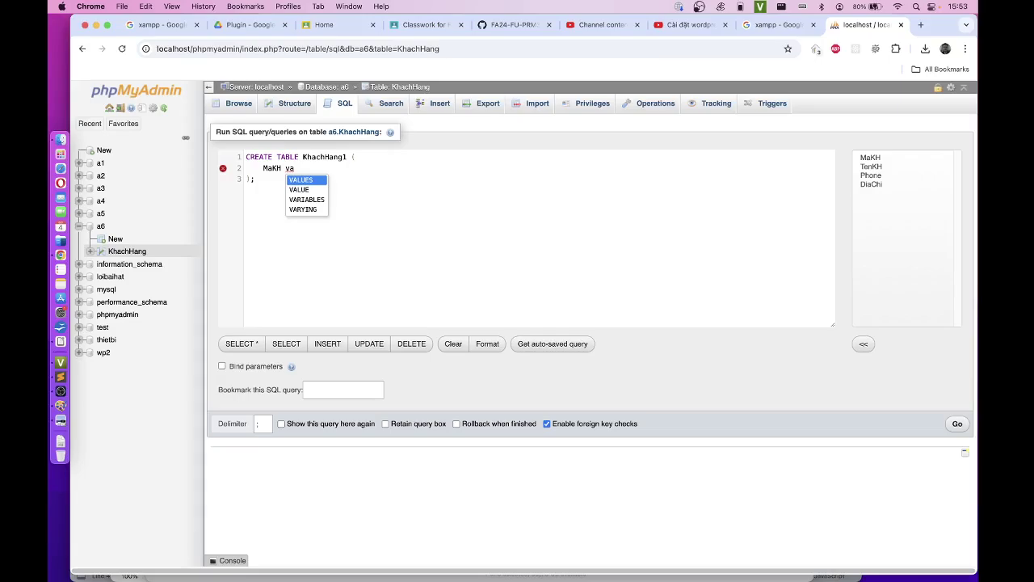
{"action": "key", "text": "BackSpace"}
{"action": "key", "text": "BackSpace"}
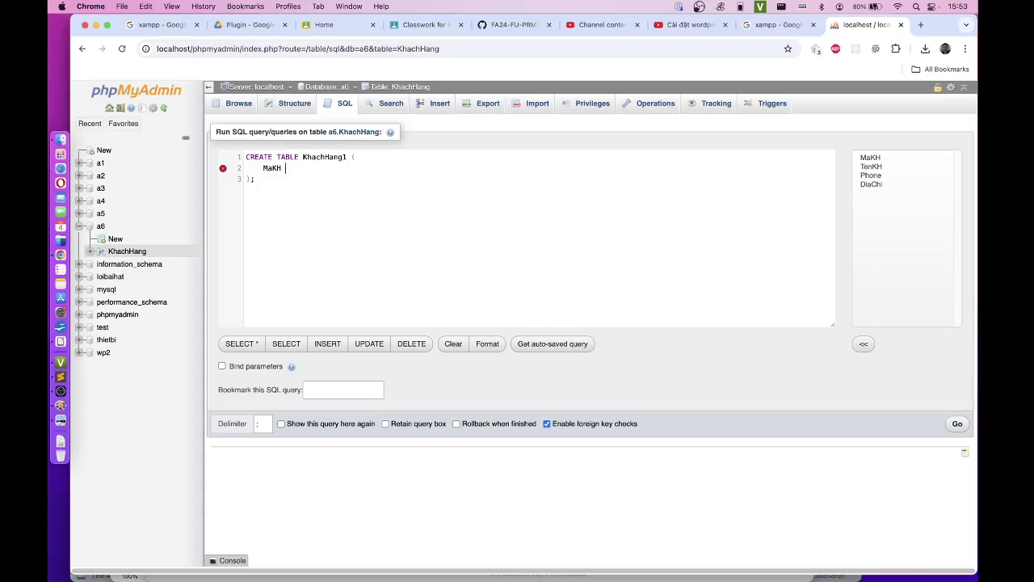
{"action": "type", "text": "va"}
{"action": "key", "text": "BackSpace"}
{"action": "key", "text": "BackSpace"}
{"action": "key", "text": "BackSpace"}
{"action": "key", "text": "BackSpace"}
{"action": "key", "text": "BackSpace"}
{"action": "key", "text": "BackSpace"}
{"action": "left_click_drag", "start_coordinate": [276, 202], "coordinate": [247, 152]}
{"action": "key", "text": "BackSpace"}
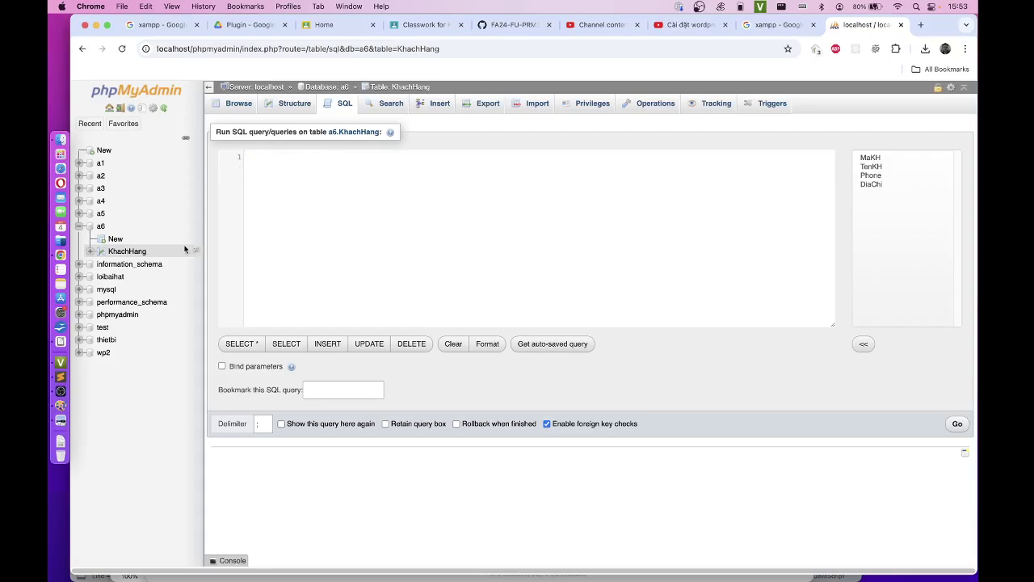
Step: Browse the KhachHang table, discarding the unsaved query
{"action": "left_click", "coordinate": [126, 255]}
{"action": "left_click", "coordinate": [615, 129]}
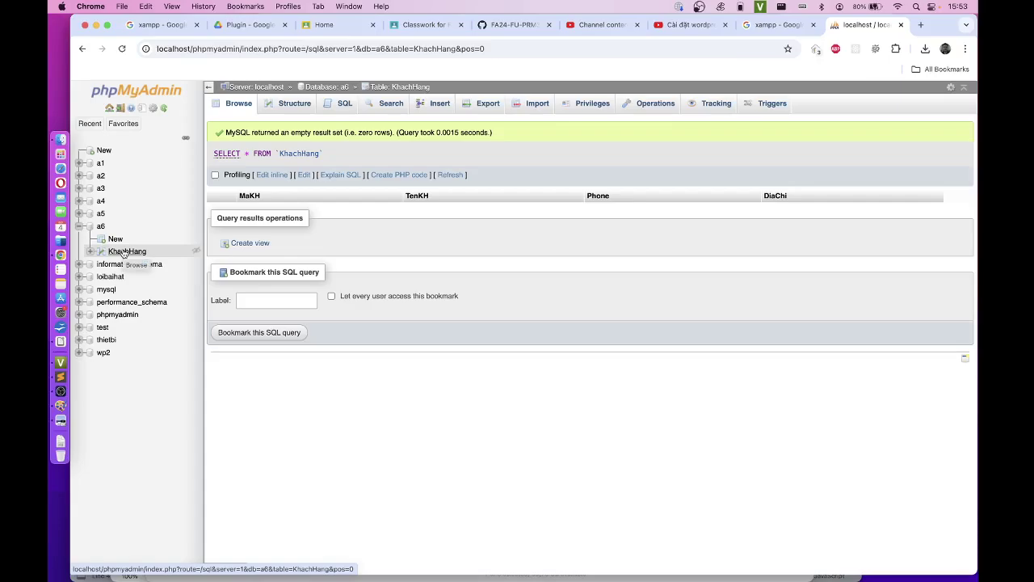
Step: Replace the default SQL with an 'INSERT INTO KhachHang VALUES ();' skeleton
{"action": "left_click", "coordinate": [331, 105]}
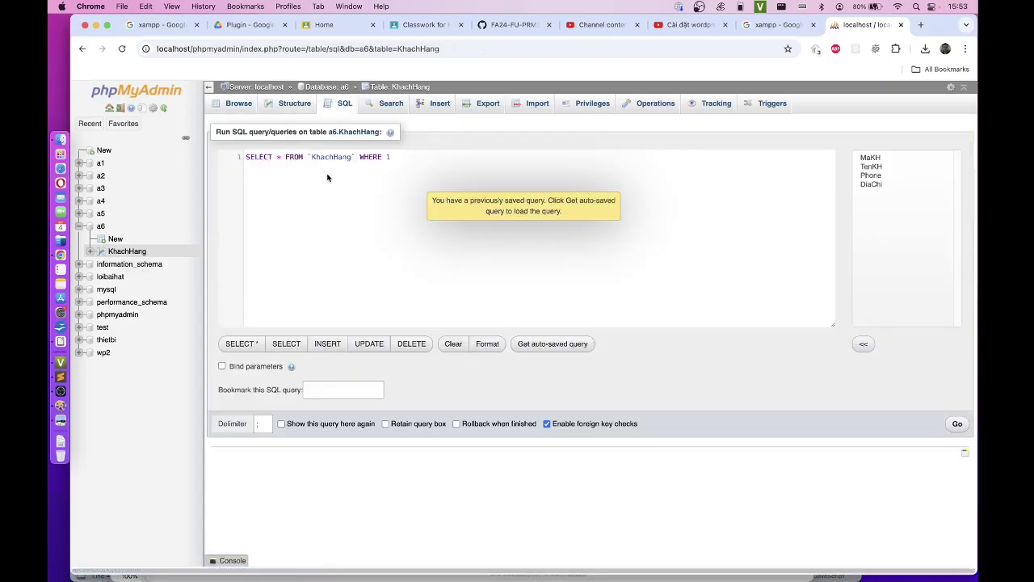
{"action": "left_click_drag", "start_coordinate": [396, 159], "coordinate": [231, 162]}
{"action": "type", "text": "INSERT"}
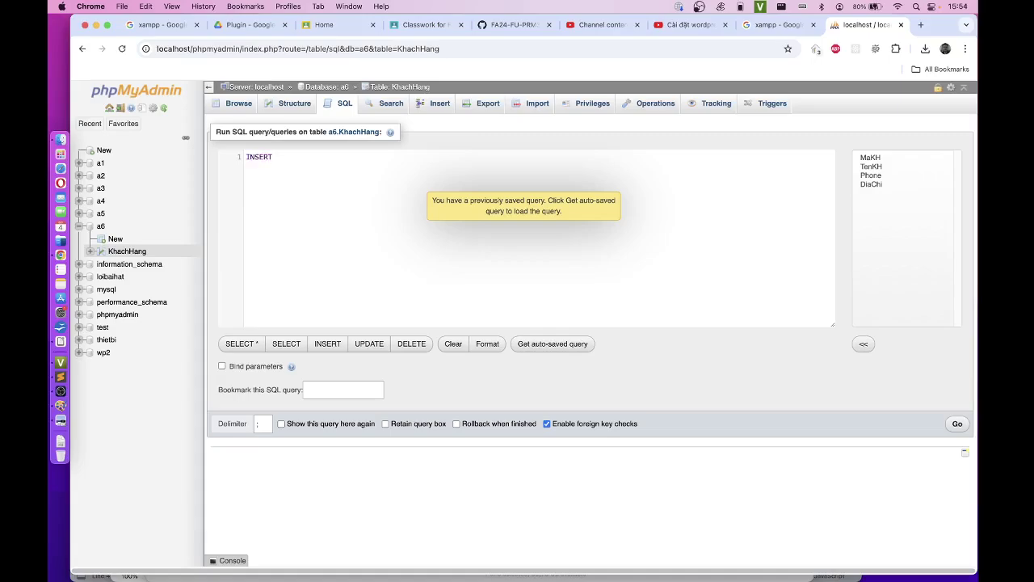
{"action": "type", "text": " in"}
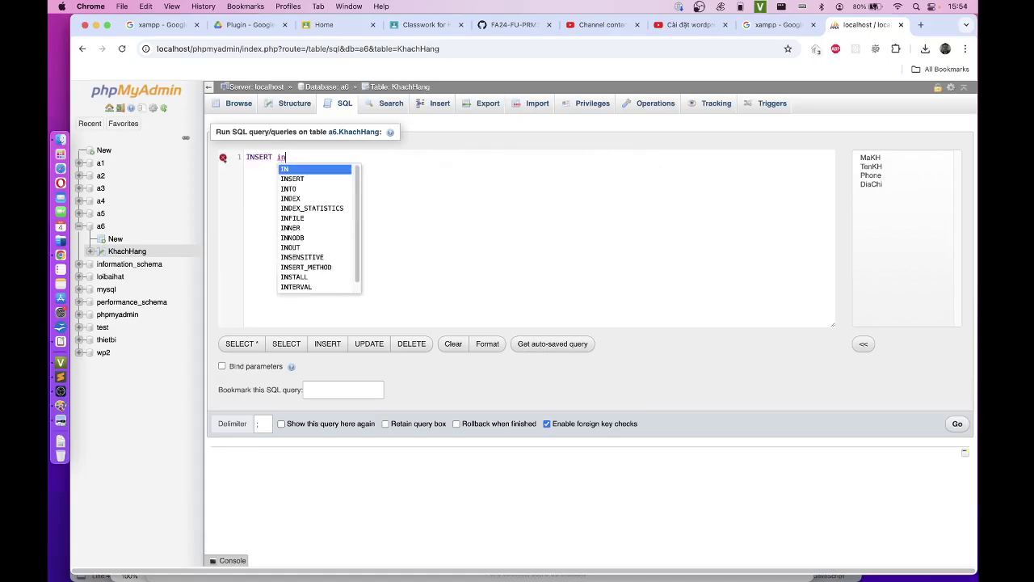
{"action": "key", "text": "Down"}
{"action": "key", "text": "Down"}
{"action": "key", "text": "Return"}
{"action": "type", "text": "kh"}
{"action": "key", "text": "Return"}
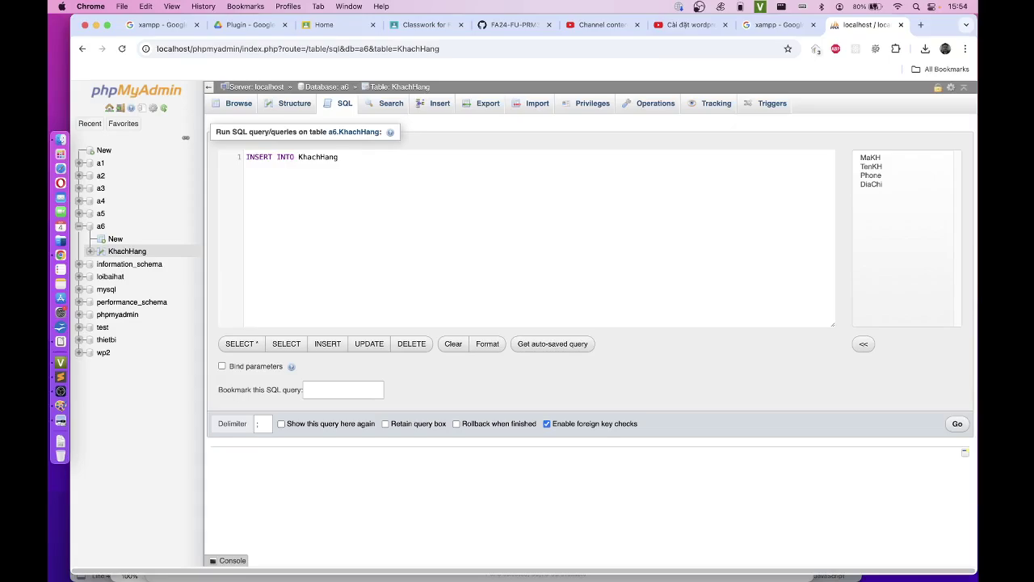
{"action": "type", "text": "v"}
{"action": "key", "text": "Return"}
{"action": "type", "text": "();"}
{"action": "key", "text": "Left"}
{"action": "key", "text": "Left"}
Step: Fill in values for customer MaKH '1' with a name, phone number and address, and run it
{"action": "type", "text": "'"}
{"action": "type", "text": "'"}
{"action": "type", "text": "1'"}
{"action": "type", "text": ",'"}
{"action": "type", "text": "'bn"}
{"action": "key", "text": "BackSpace"}
{"action": "key", "text": "BackSpace"}
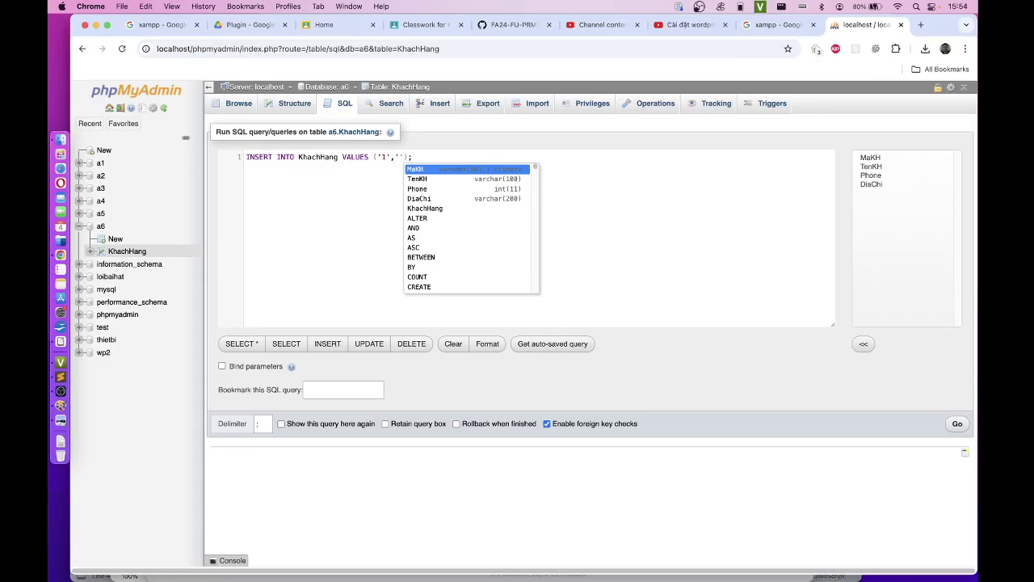
{"action": "key", "text": "Left"}
{"action": "type", "text": "nguyen van a"}
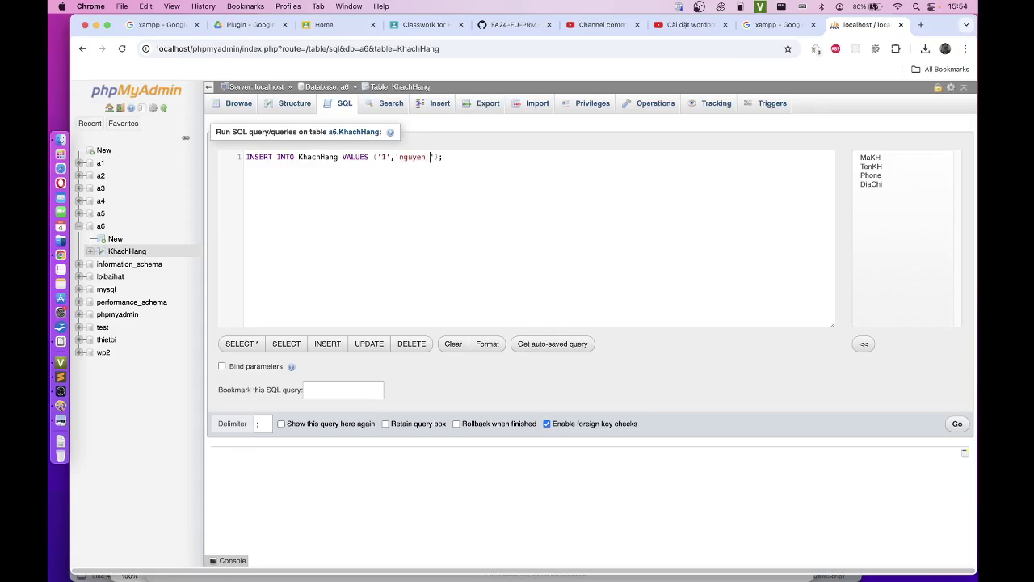
{"action": "type", "text": ","}
{"action": "type", "text": "''"}
{"action": "type", "text": "thanh xua ha"}
{"action": "key", "text": "BackSpace"}
{"action": "key", "text": "BackSpace"}
{"action": "key", "text": "BackSpace"}
{"action": "type", "text": "n ha"}
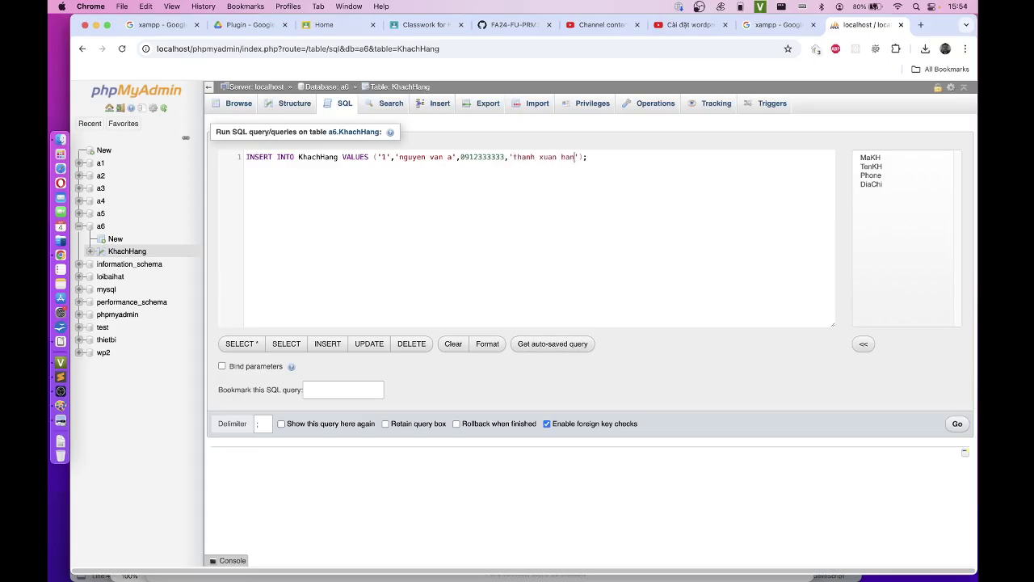
{"action": "type", "text": " noi"}
{"action": "left_click", "coordinate": [957, 423]}
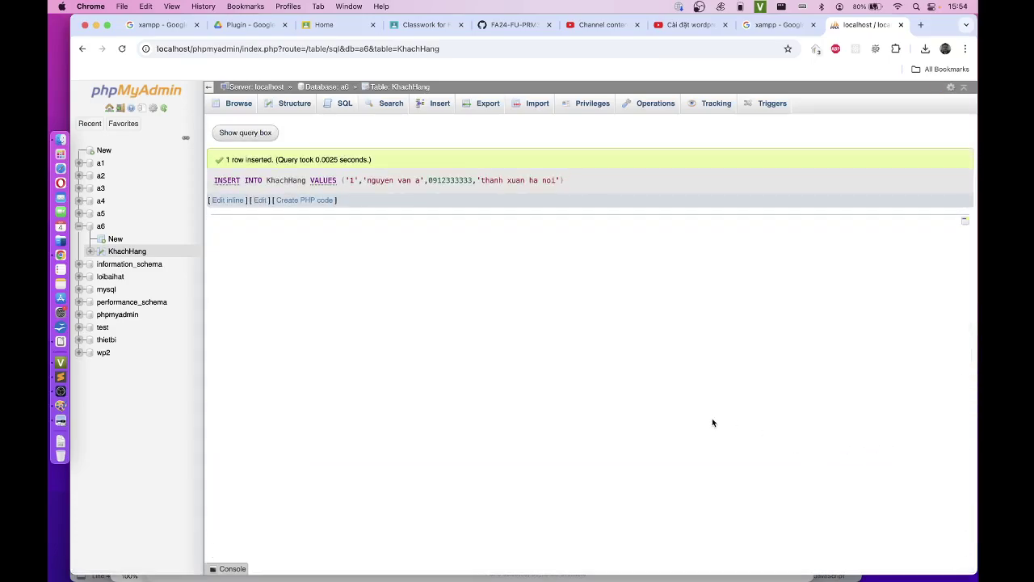
Step: Browse KhachHang to see the inserted customer row with MaKH 1
{"action": "left_click", "coordinate": [128, 252]}
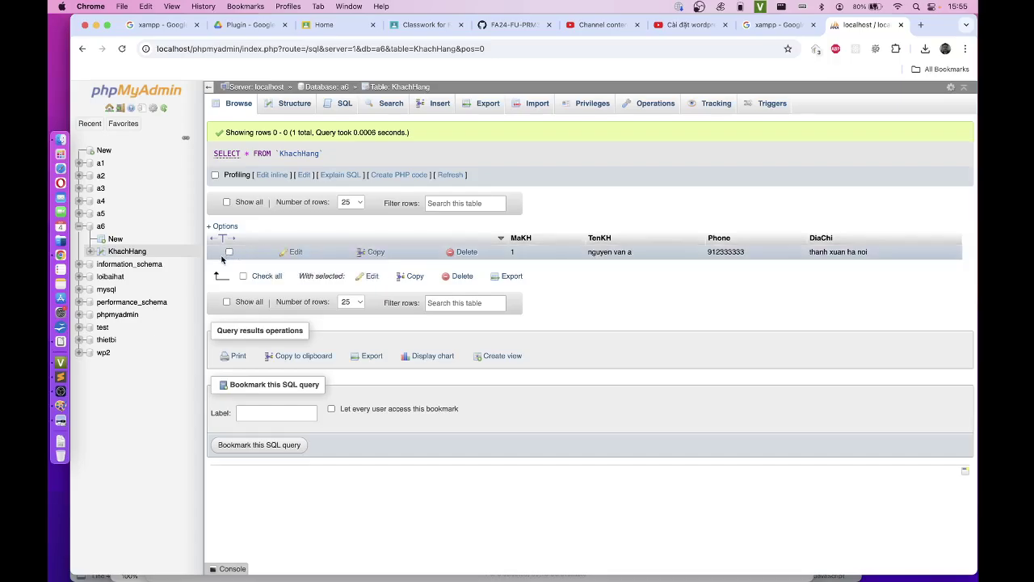
Step: Download Slot10-mytable.sql from the FA24-FU-PRM392 GitHub repository, then return to phpMyAdmin
{"action": "left_click", "coordinate": [499, 26]}
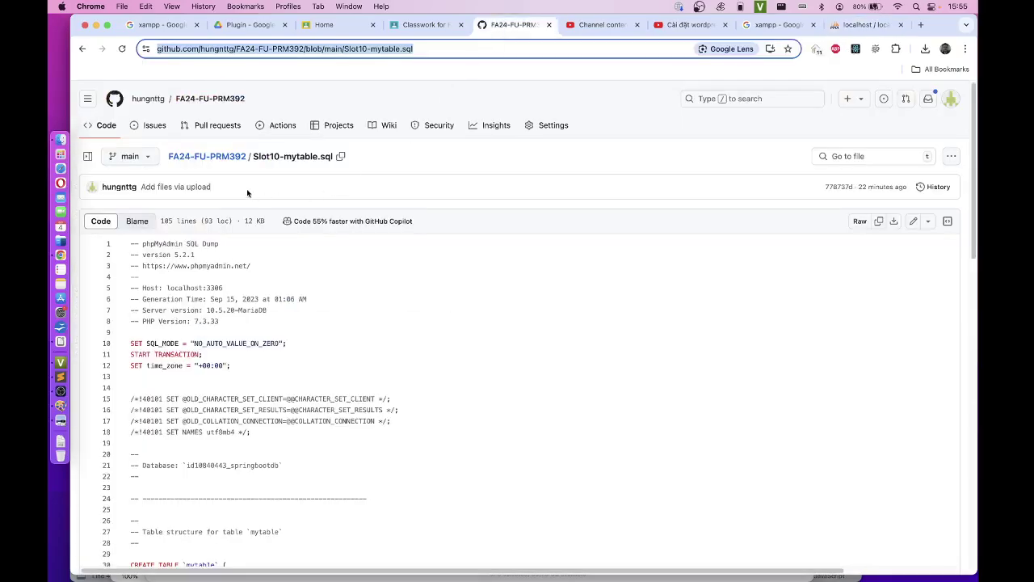
{"action": "left_click", "coordinate": [227, 160]}
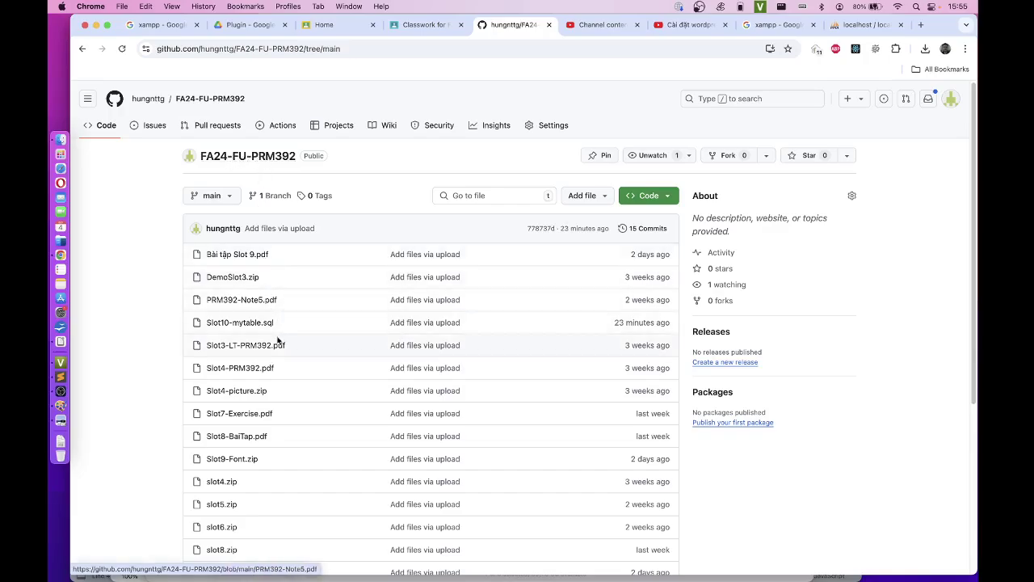
{"action": "left_click", "coordinate": [245, 327]}
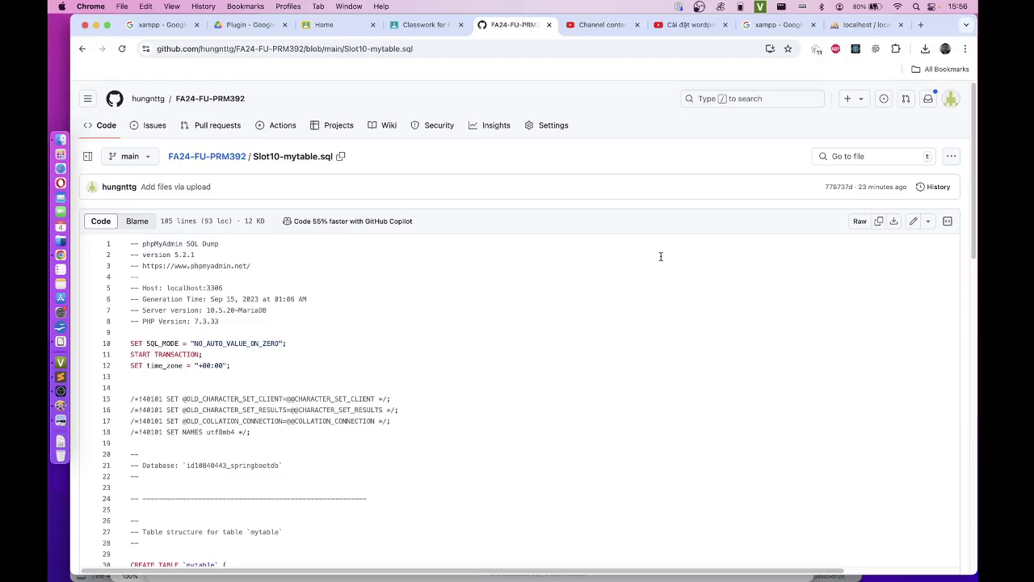
{"action": "scroll", "coordinate": [660, 257], "scroll_direction": "down", "scroll_amount": 2}
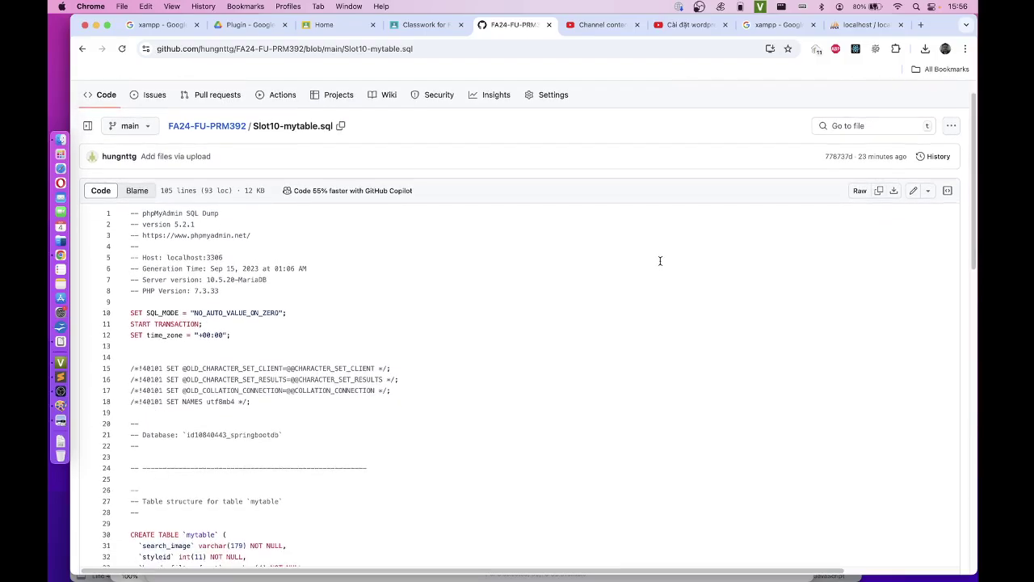
{"action": "scroll", "coordinate": [660, 260], "scroll_direction": "down", "scroll_amount": 5}
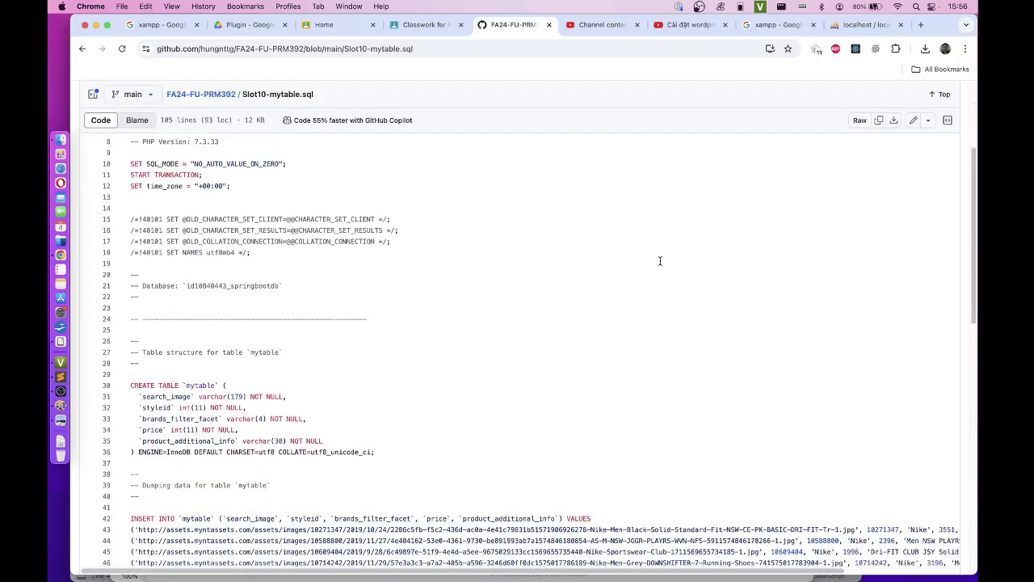
{"action": "scroll", "coordinate": [660, 259], "scroll_direction": "up", "scroll_amount": 5}
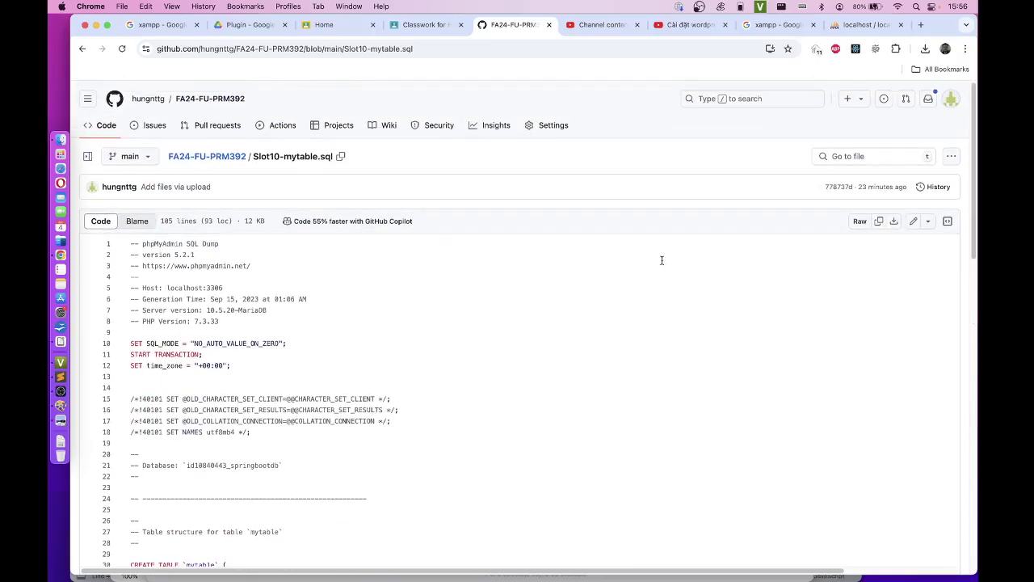
{"action": "scroll", "coordinate": [660, 260], "scroll_direction": "down", "scroll_amount": 20}
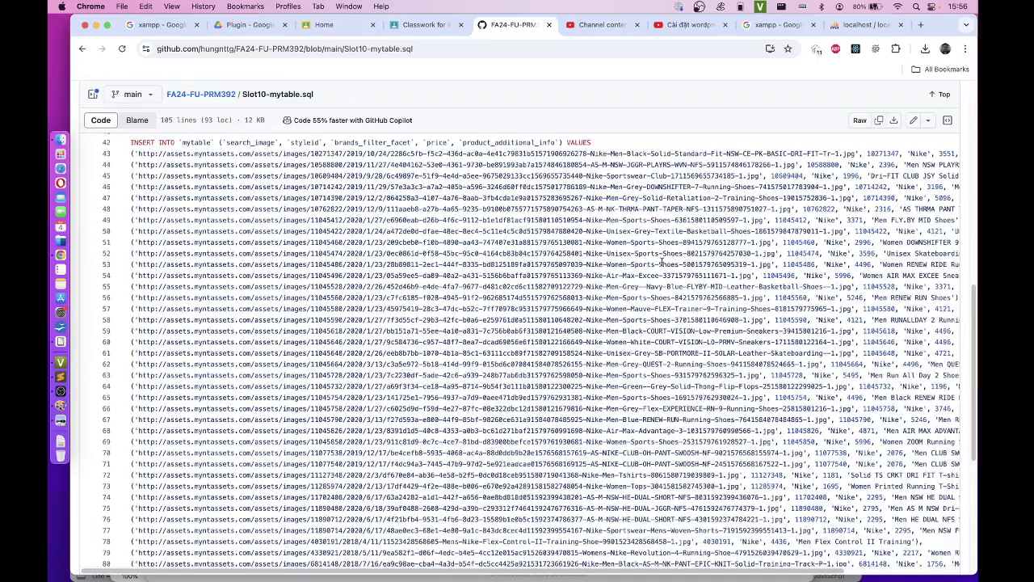
{"action": "scroll", "coordinate": [661, 260], "scroll_direction": "up", "scroll_amount": 20}
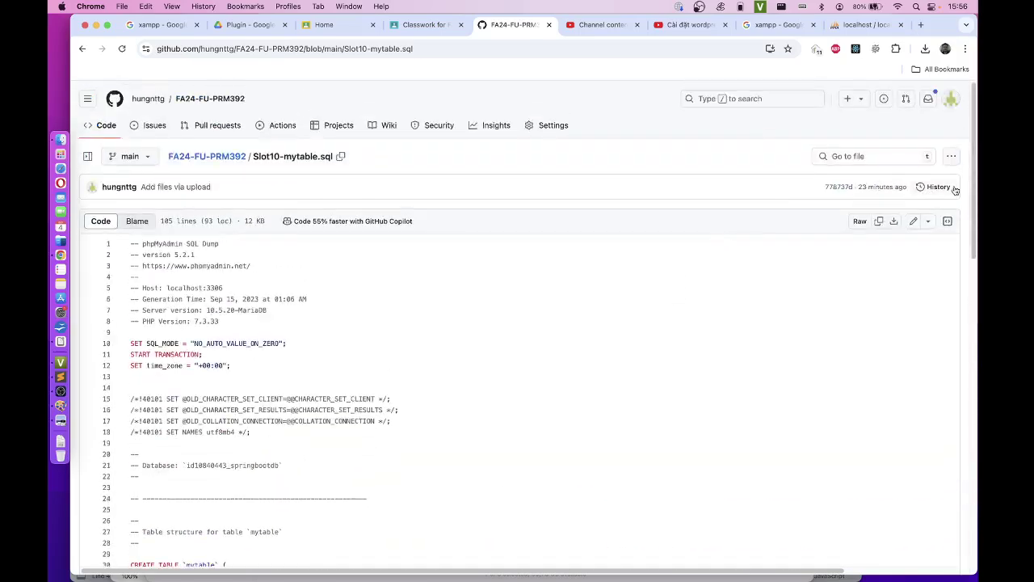
{"action": "left_click", "coordinate": [951, 156]}
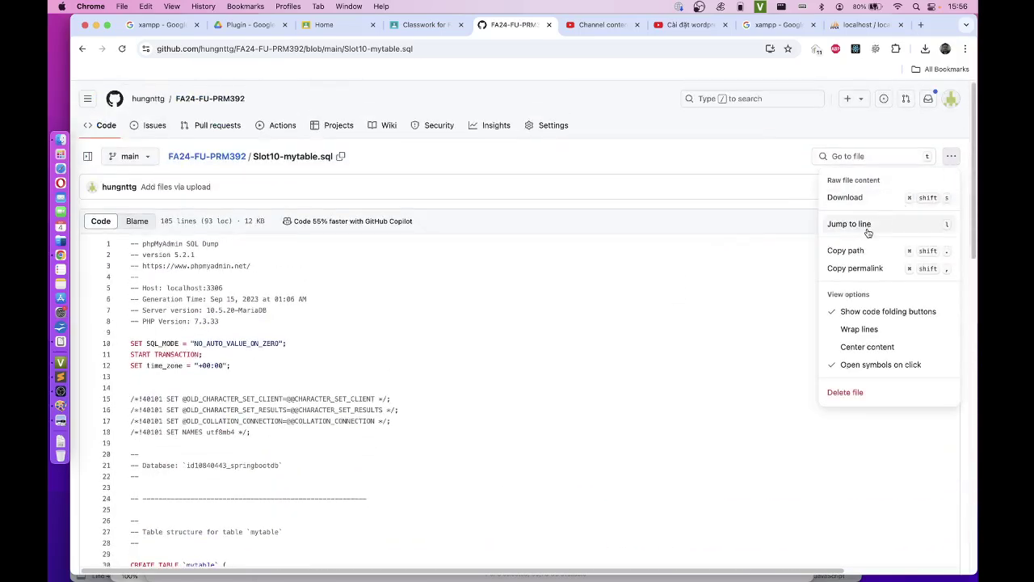
{"action": "left_click", "coordinate": [863, 198]}
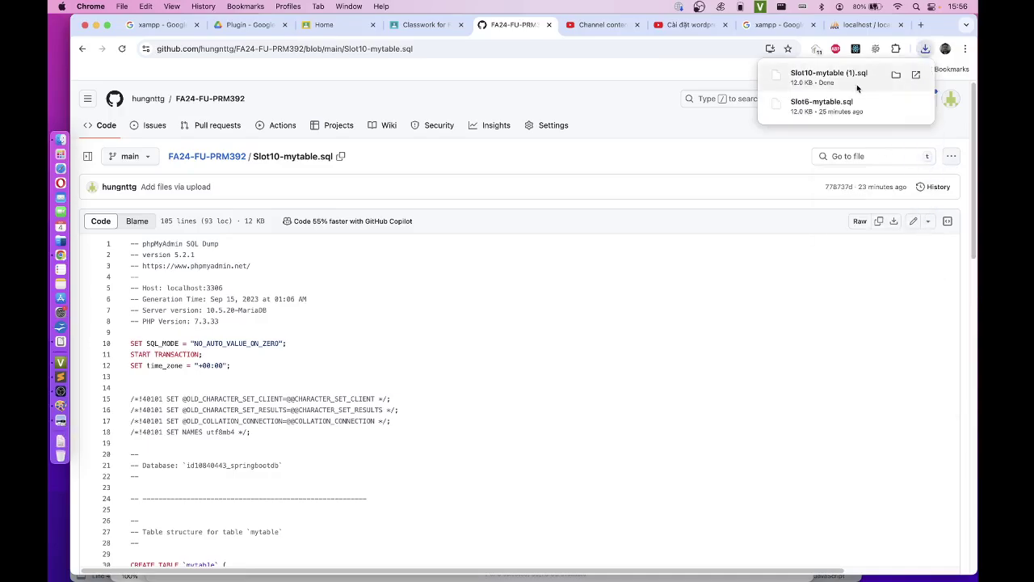
{"action": "left_click", "coordinate": [864, 24]}
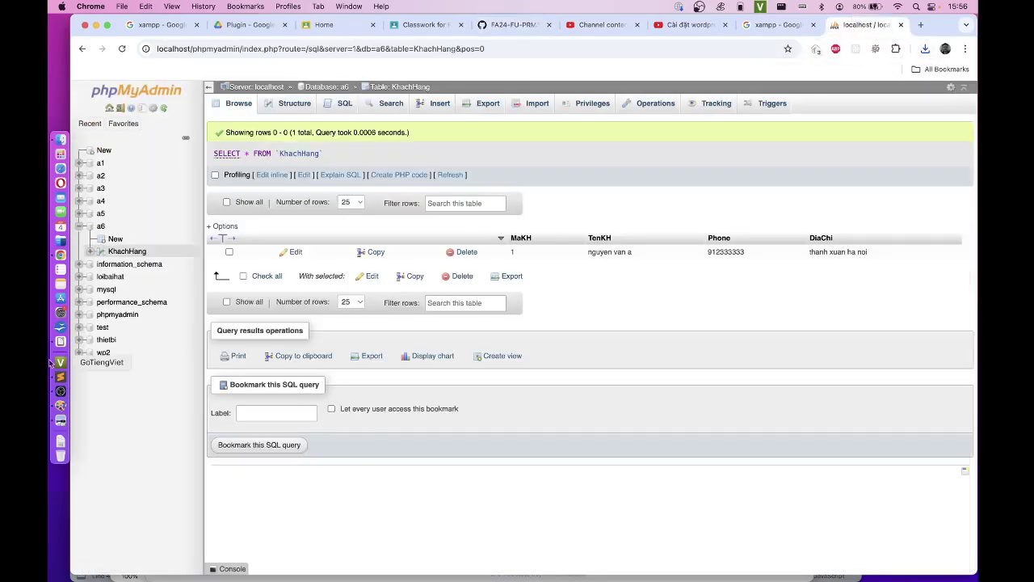
Step: Choose Slot10-mytable (1).sql from Downloads as the SQL file to import into database a6
{"action": "left_click", "coordinate": [101, 226]}
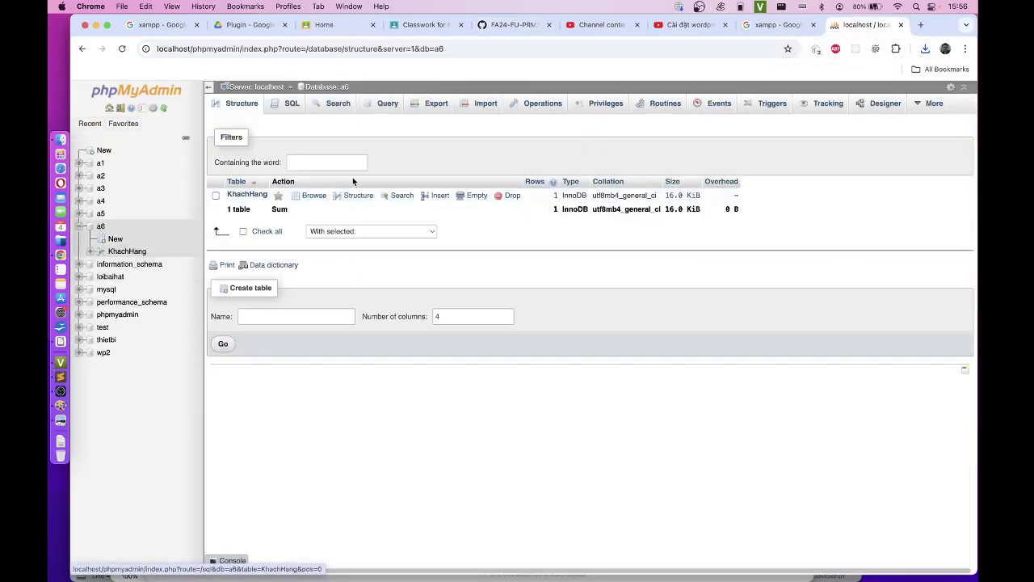
{"action": "left_click", "coordinate": [486, 105]}
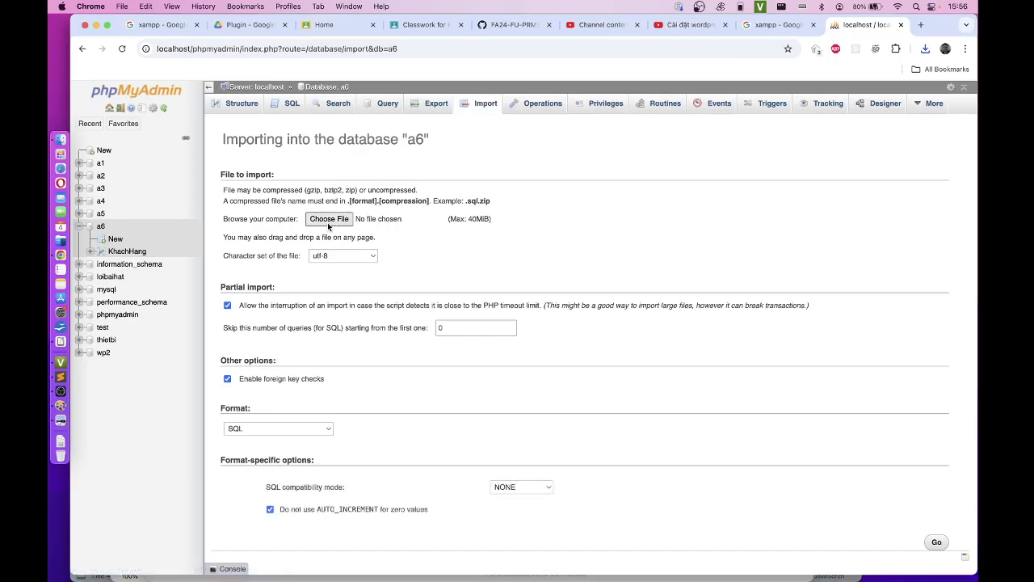
{"action": "left_click", "coordinate": [329, 219]}
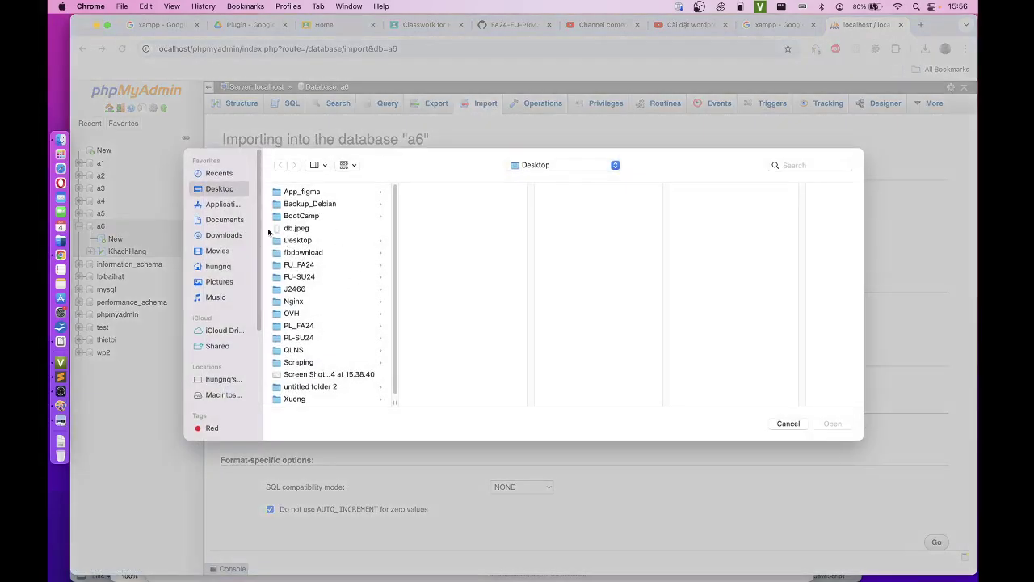
{"action": "left_click", "coordinate": [235, 233]}
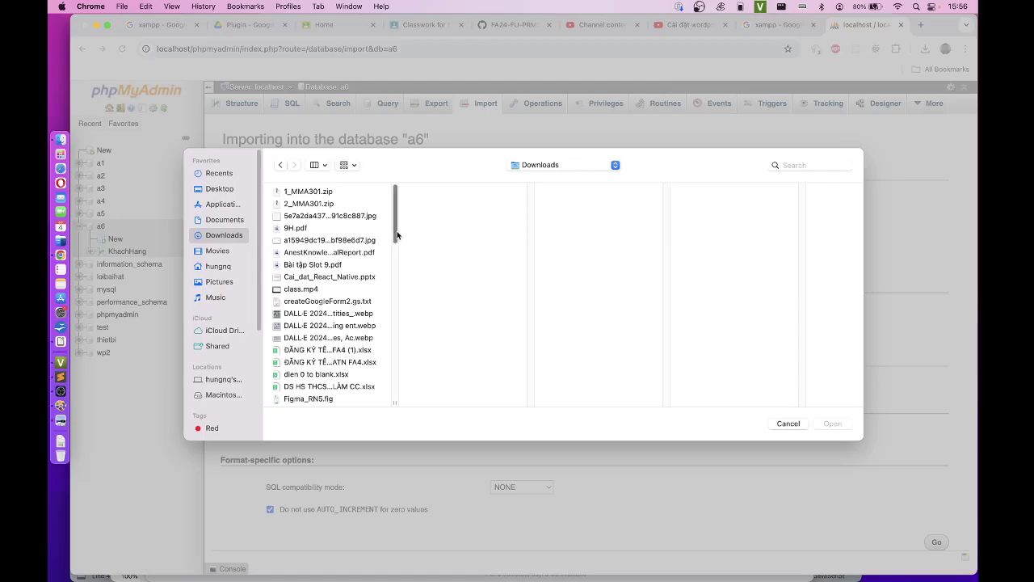
{"action": "left_click_drag", "start_coordinate": [393, 236], "coordinate": [376, 404]}
{"action": "scroll", "coordinate": [394, 331], "scroll_direction": "up", "scroll_amount": 5}
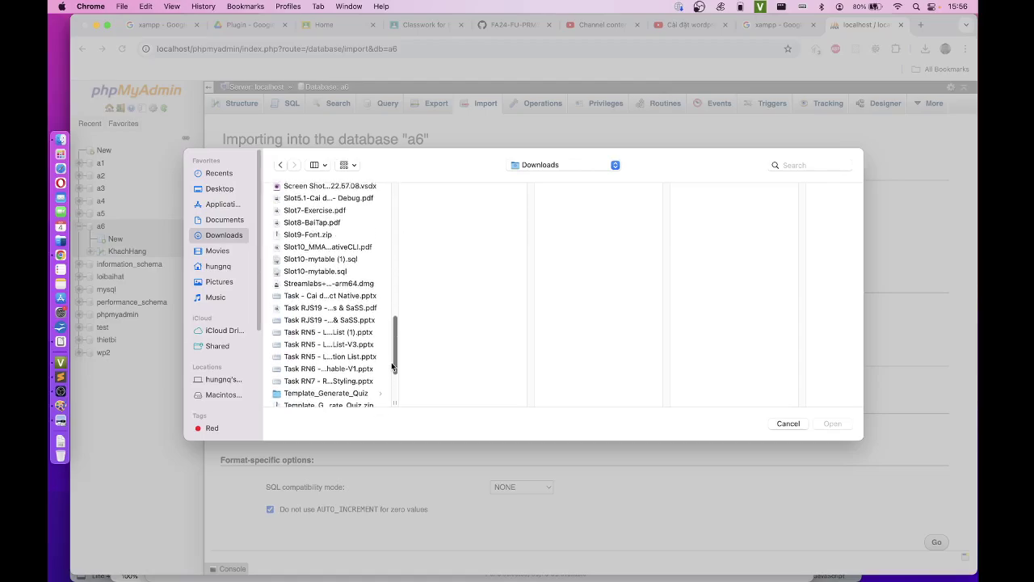
{"action": "scroll", "coordinate": [393, 363], "scroll_direction": "up", "scroll_amount": 1}
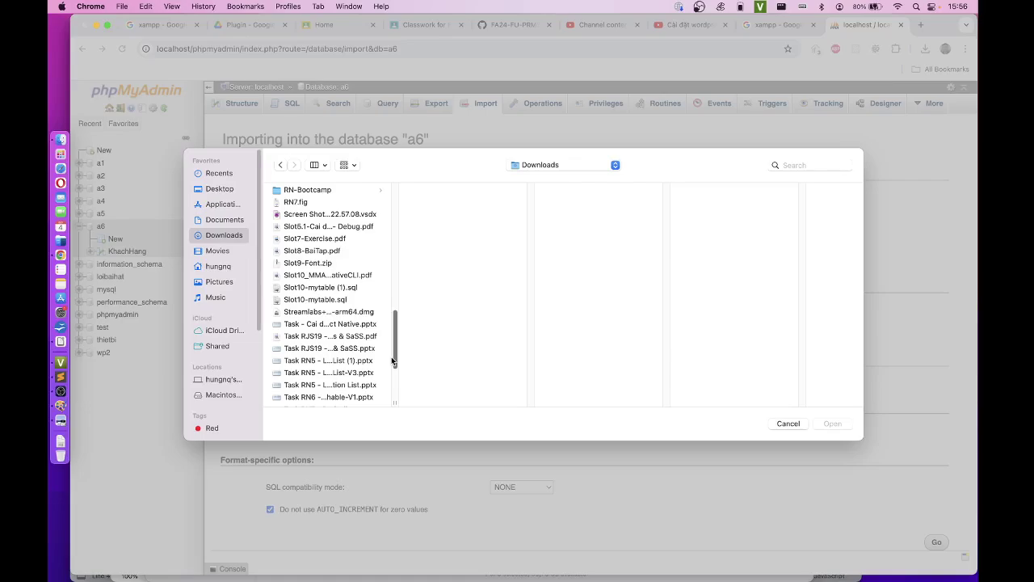
{"action": "left_click", "coordinate": [329, 288]}
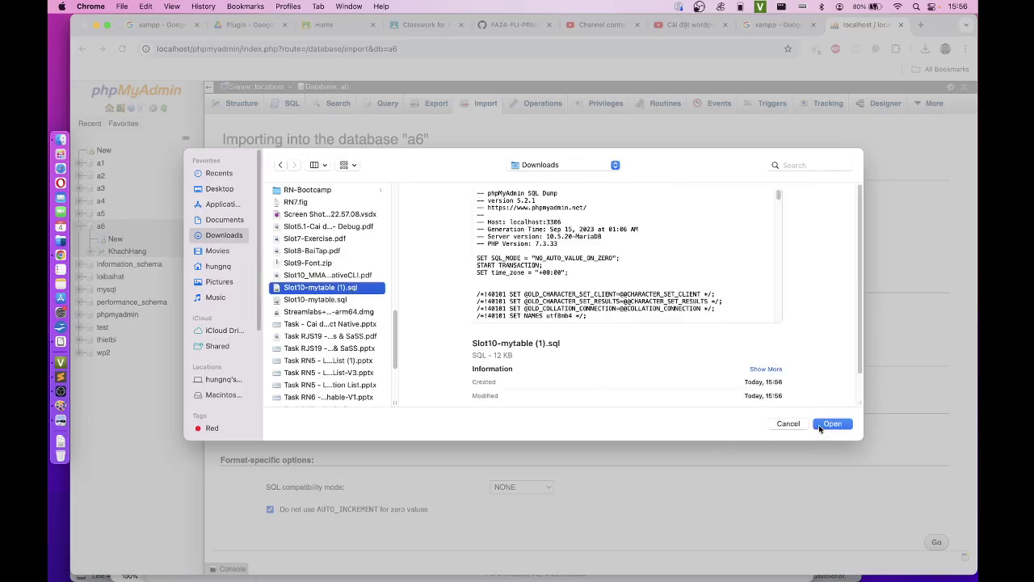
{"action": "left_click", "coordinate": [819, 425]}
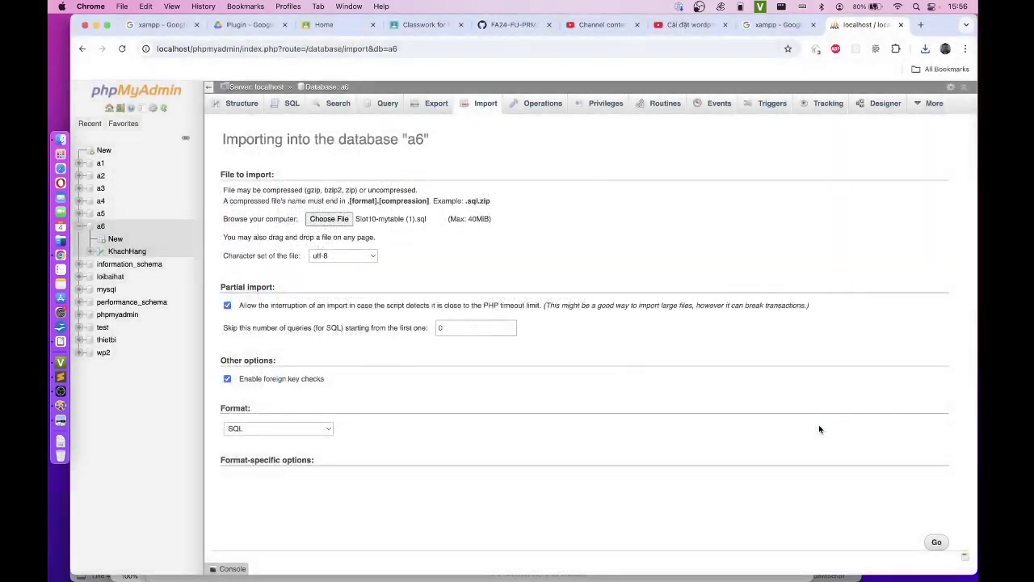
{"action": "left_click", "coordinate": [935, 539]}
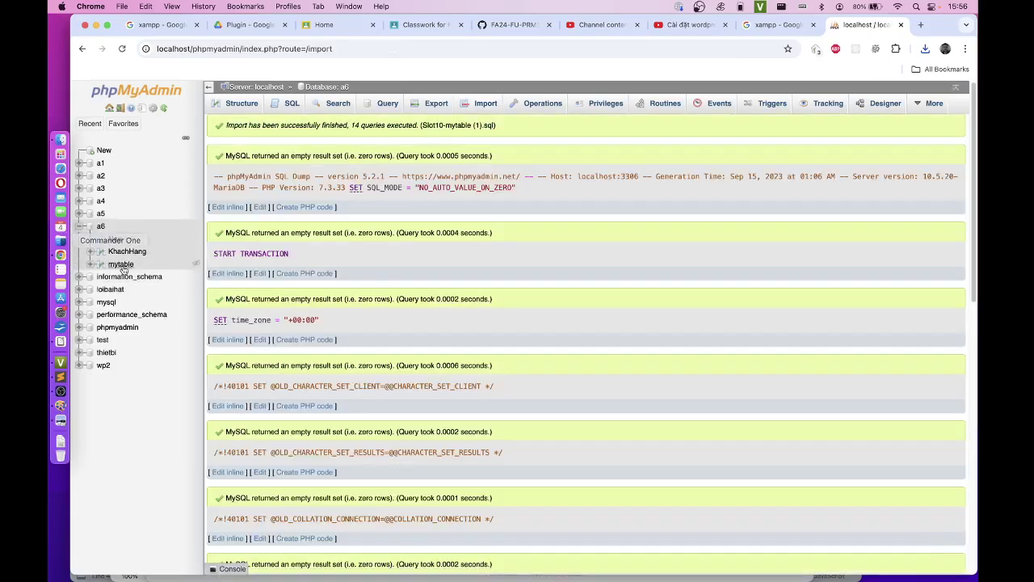
Step: Browse the imported mytable's 48 Nike product rows and check a6's table list beside KhachHang
{"action": "left_click", "coordinate": [121, 264]}
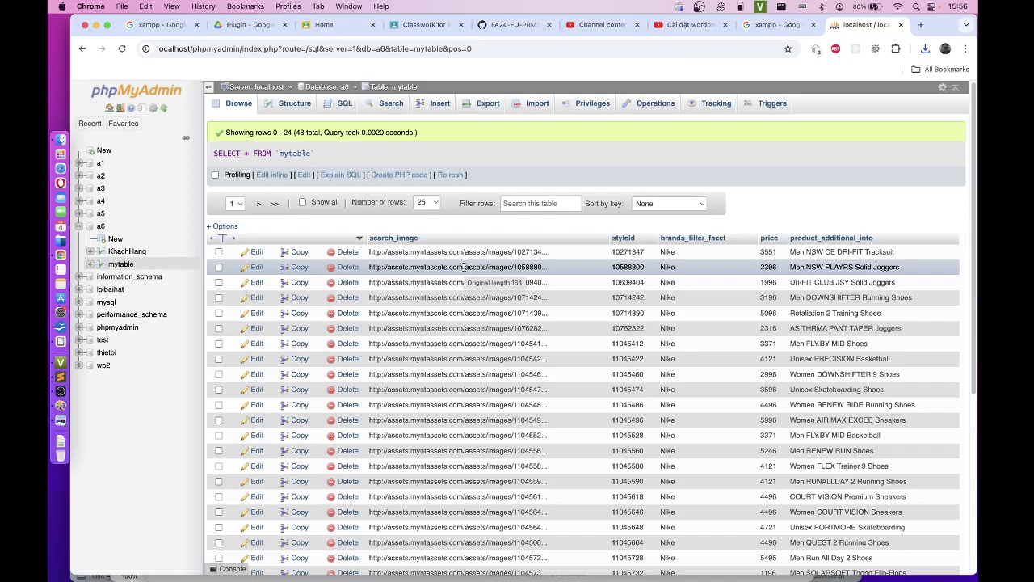
{"action": "scroll", "coordinate": [573, 319], "scroll_direction": "down", "scroll_amount": 5}
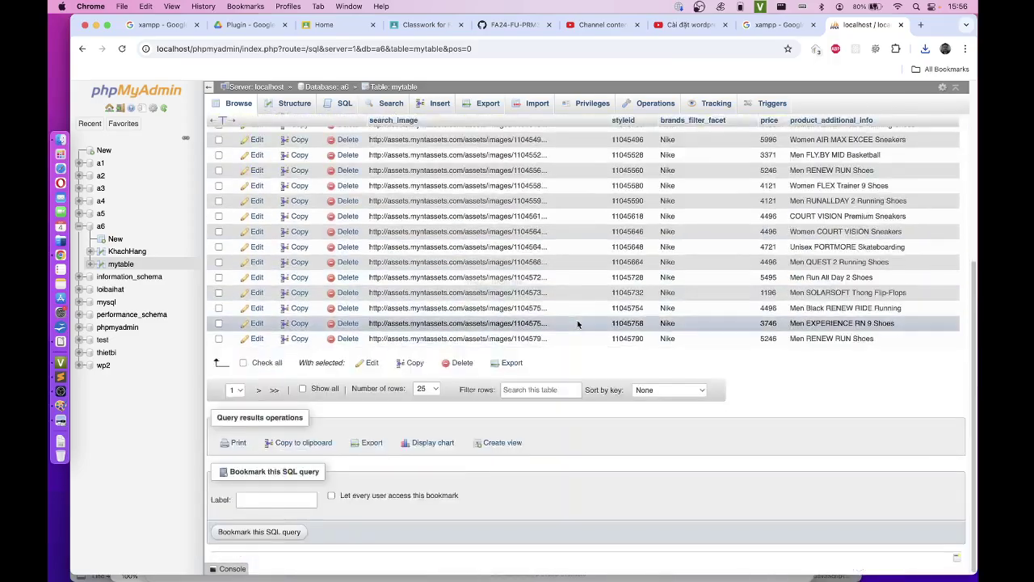
{"action": "scroll", "coordinate": [582, 323], "scroll_direction": "up", "scroll_amount": 5}
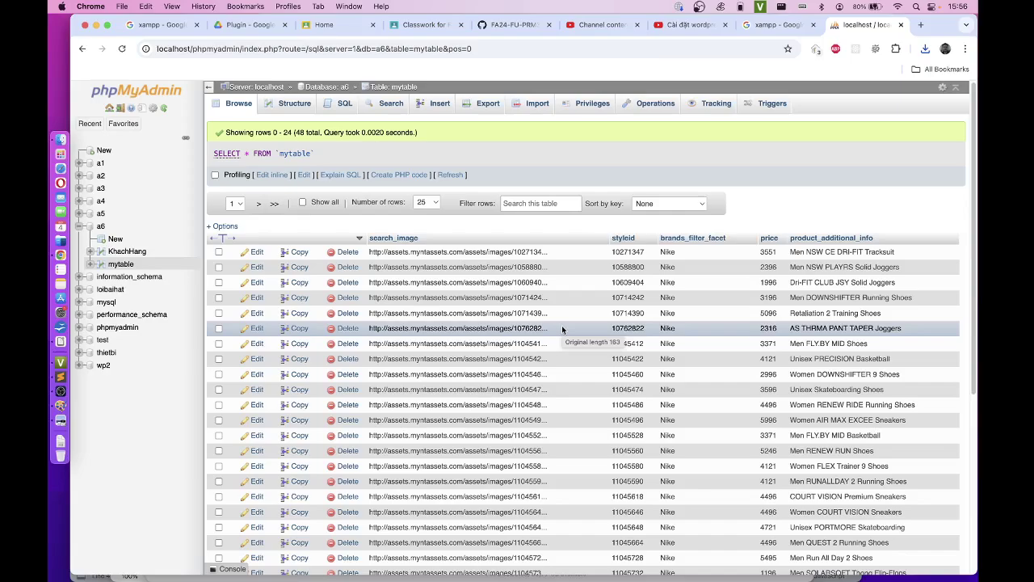
{"action": "left_click", "coordinate": [344, 103]}
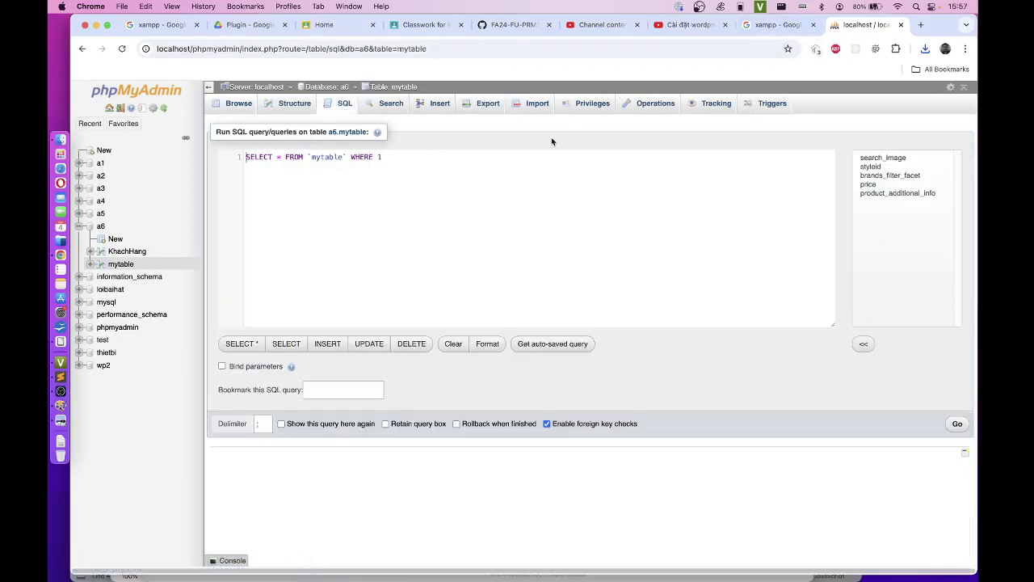
{"action": "left_click", "coordinate": [121, 264]}
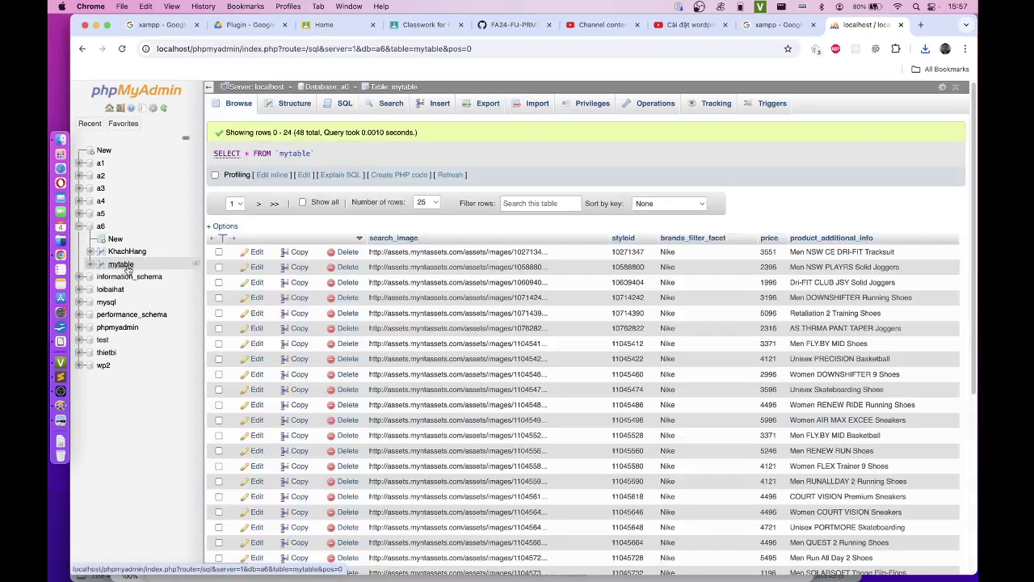
{"action": "left_click", "coordinate": [101, 227]}
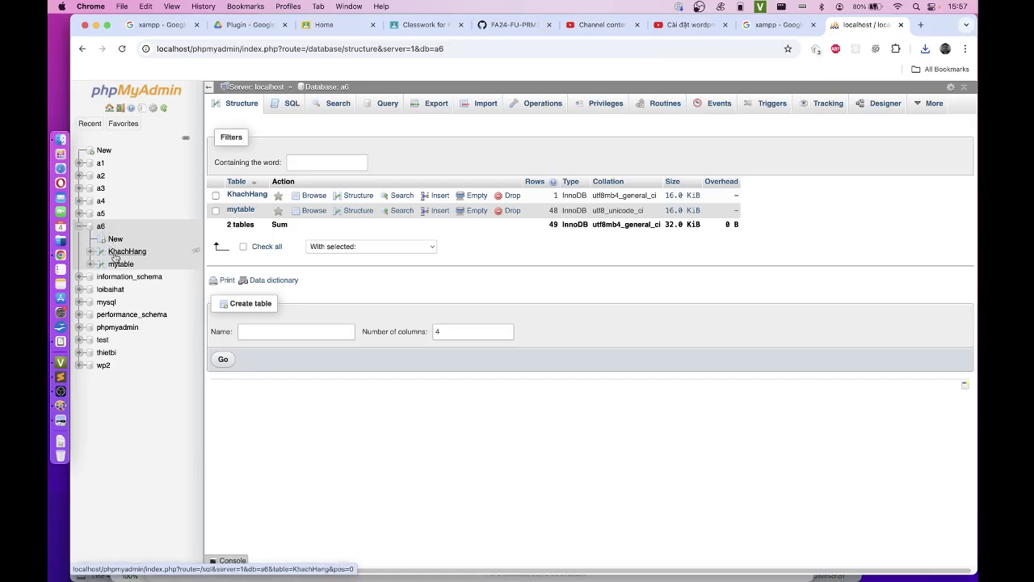
{"action": "left_click", "coordinate": [121, 264]}
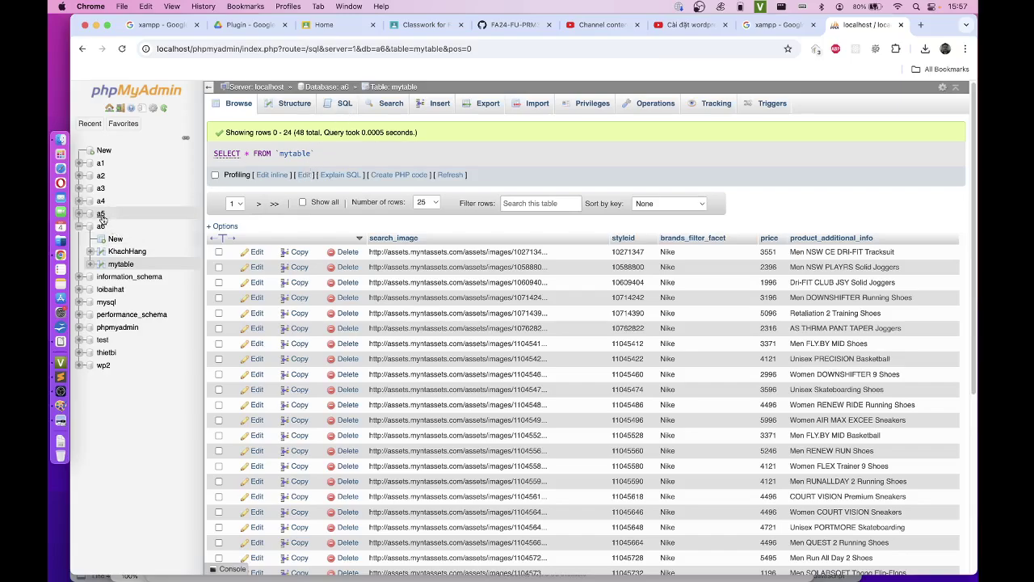
Step: Drop mytable from database a6 so only KhachHang remains, then open a6's SQL page
{"action": "right_click", "coordinate": [124, 266]}
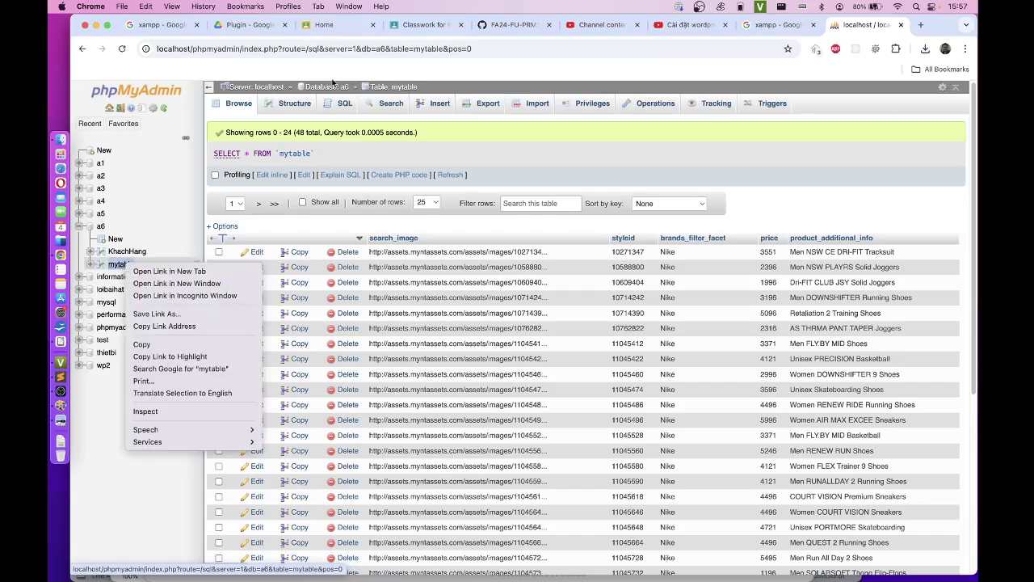
{"action": "left_click", "coordinate": [327, 86]}
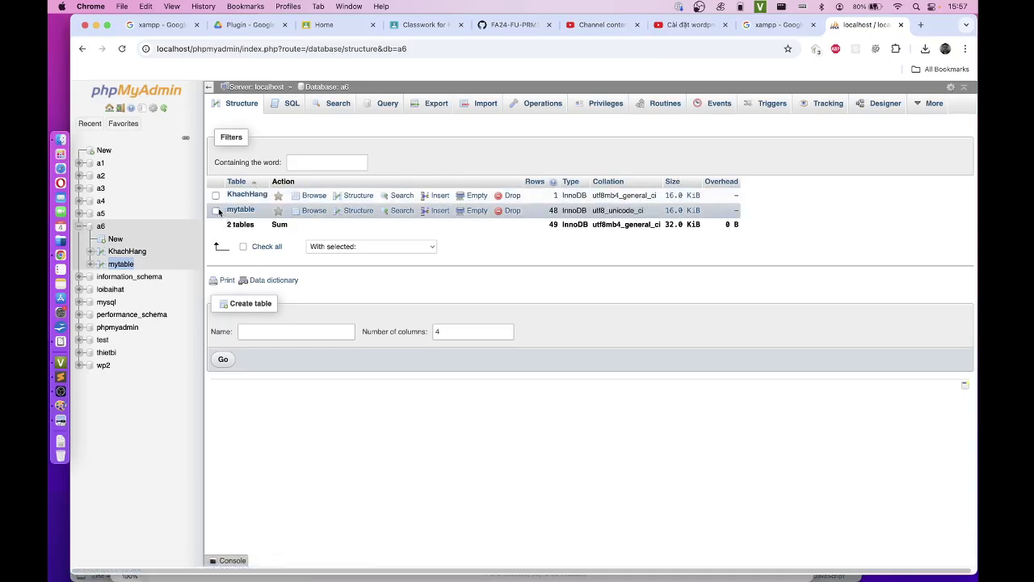
{"action": "left_click", "coordinate": [216, 211]}
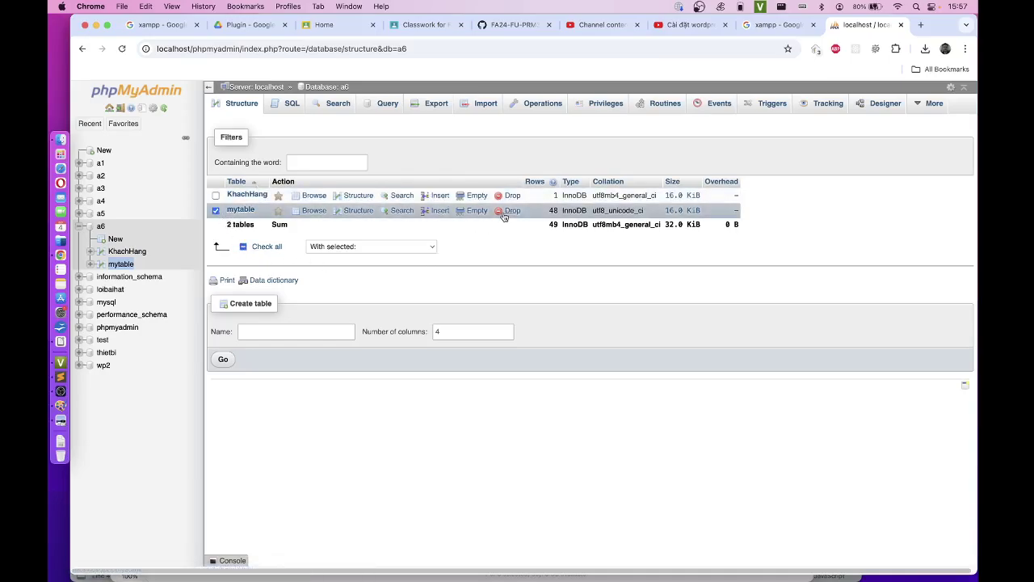
{"action": "left_click", "coordinate": [503, 211]}
{"action": "left_click", "coordinate": [539, 366]}
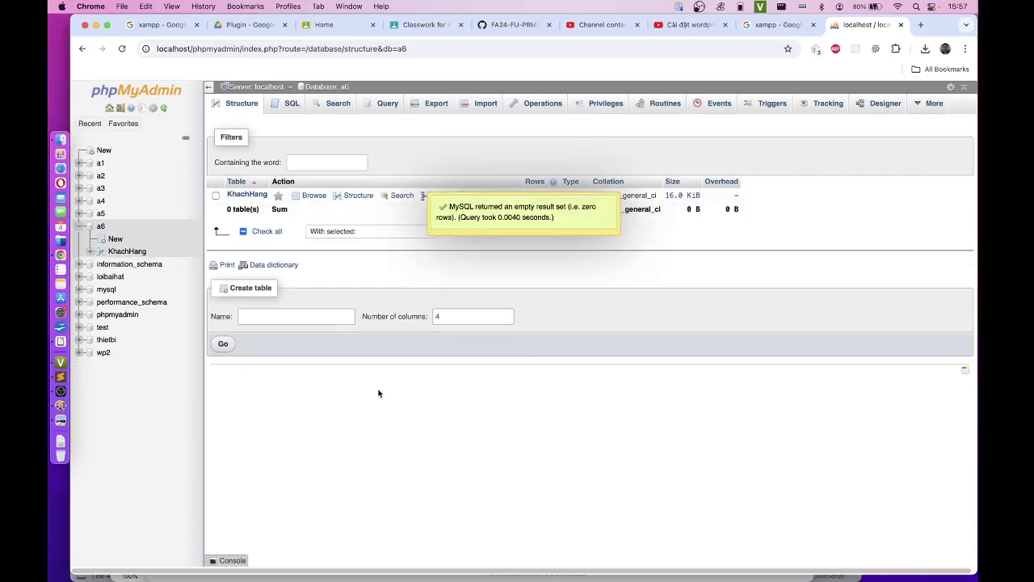
{"action": "left_click", "coordinate": [291, 106]}
{"action": "left_click", "coordinate": [514, 24]}
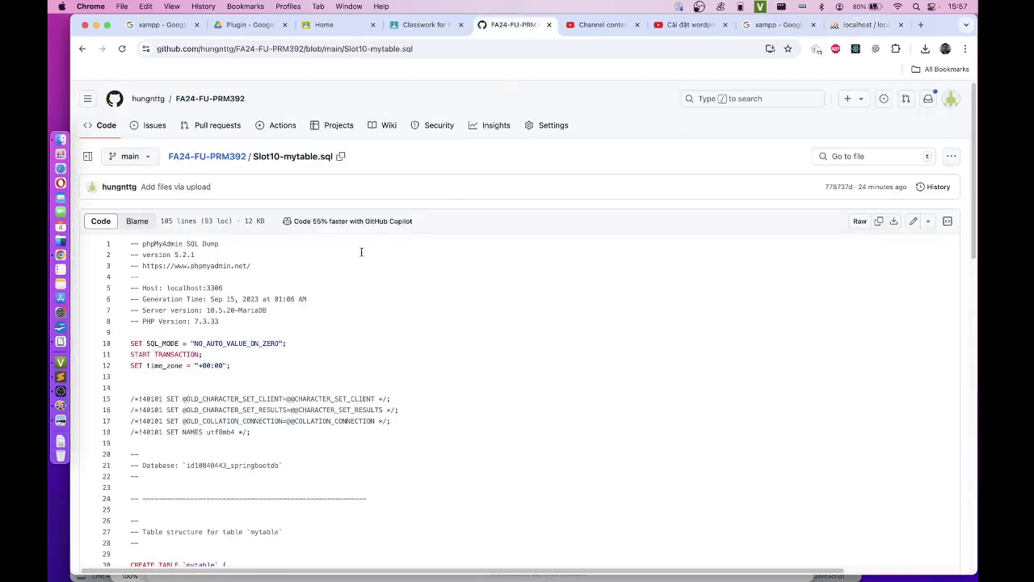
Step: Select the whole Slot10-mytable.sql dump on GitHub, lines 1 to 105, and copy it
{"action": "left_click_drag", "start_coordinate": [142, 245], "coordinate": [604, 272]}
{"action": "scroll", "coordinate": [589, 259], "scroll_direction": "down", "scroll_amount": 10}
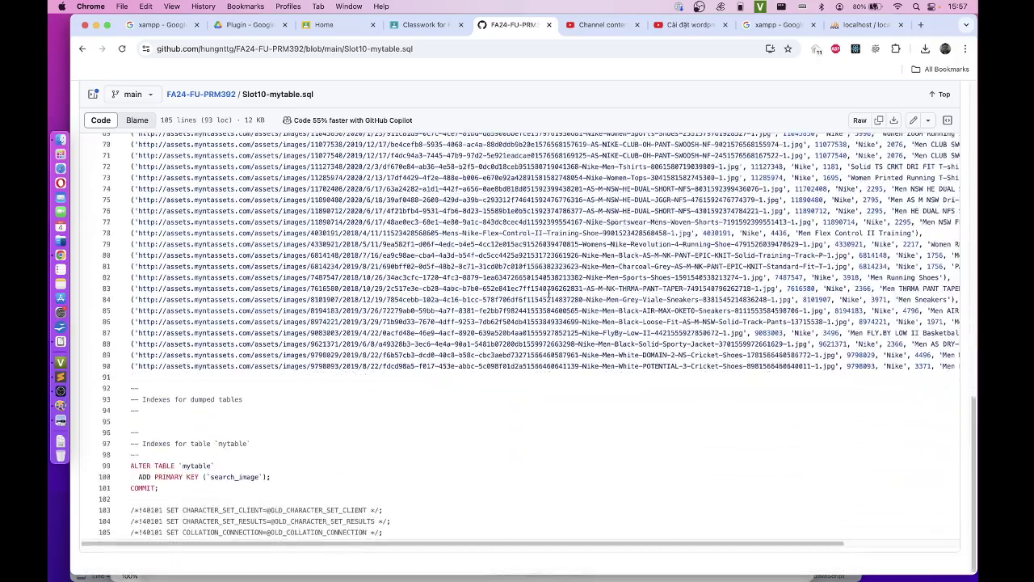
{"action": "left_click", "coordinate": [400, 533], "text": "shift"}
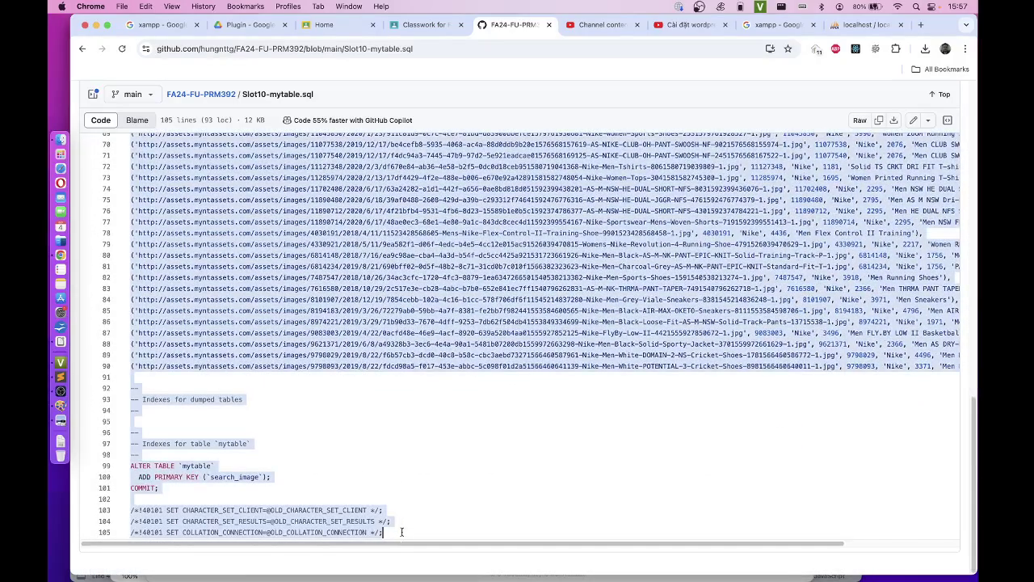
{"action": "key", "text": "super+Tab"}
{"action": "key", "text": "super+Tab"}
Step: Paste the copied mytable dump into a6's SQL box, run it, and open KhachHang
{"action": "left_click", "coordinate": [866, 24]}
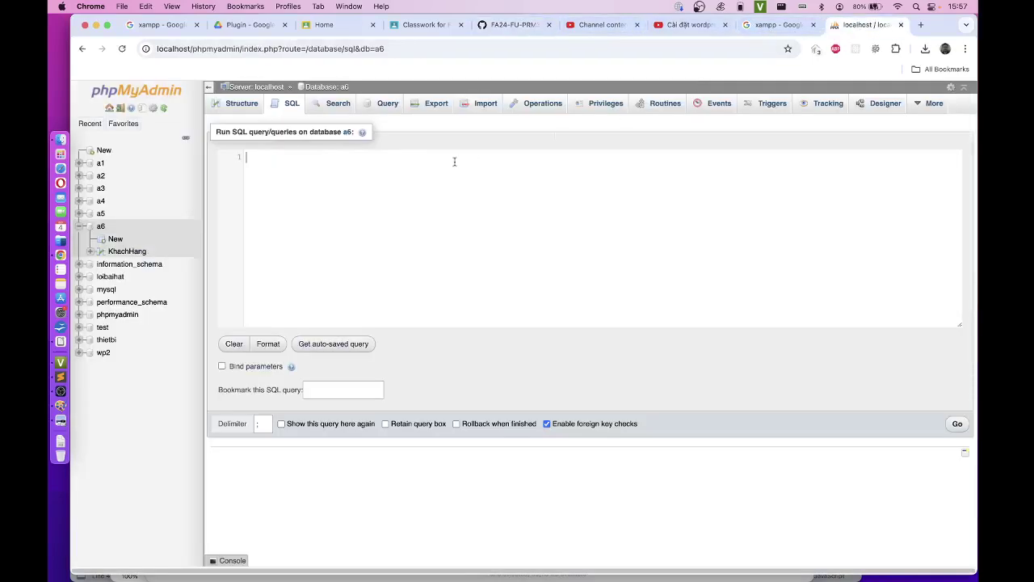
{"action": "left_click", "coordinate": [396, 188]}
{"action": "key", "text": "super+v"}
{"action": "left_click", "coordinate": [956, 423]}
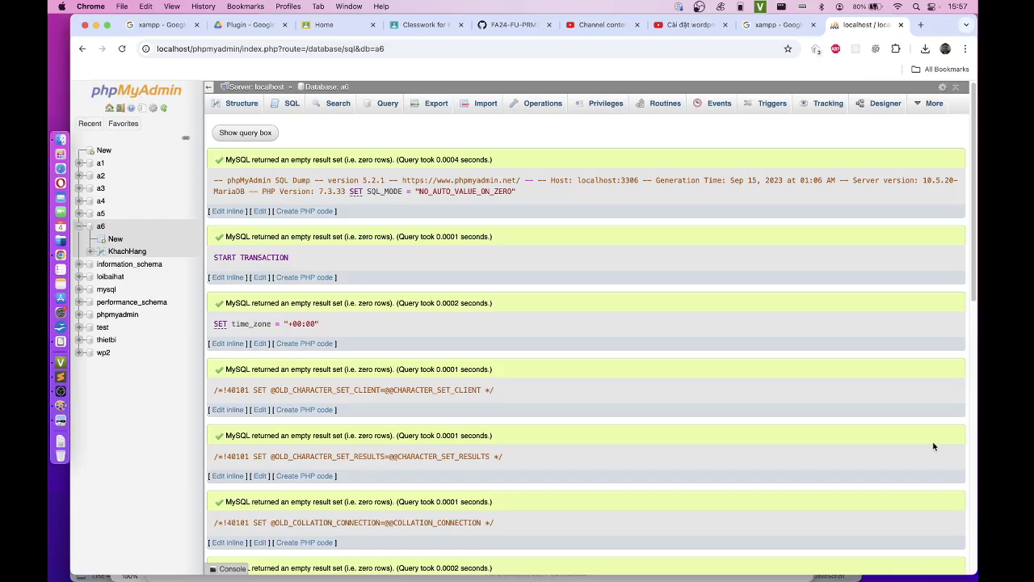
{"action": "left_click", "coordinate": [127, 251]}
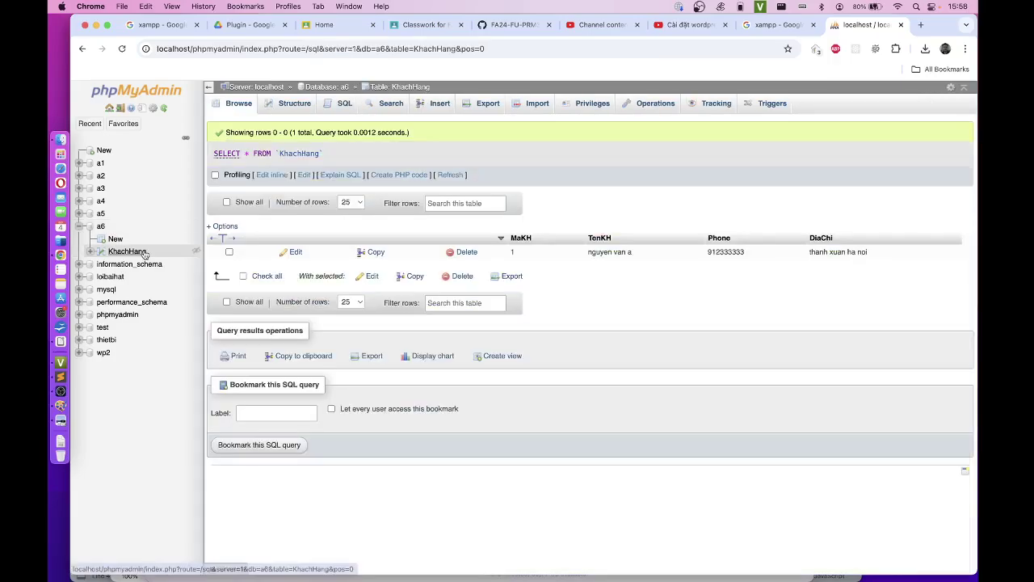
Step: Export KhachHang as KhachHang.sql, then reload and view the re-created mytable's 48 rows
{"action": "left_click", "coordinate": [488, 105]}
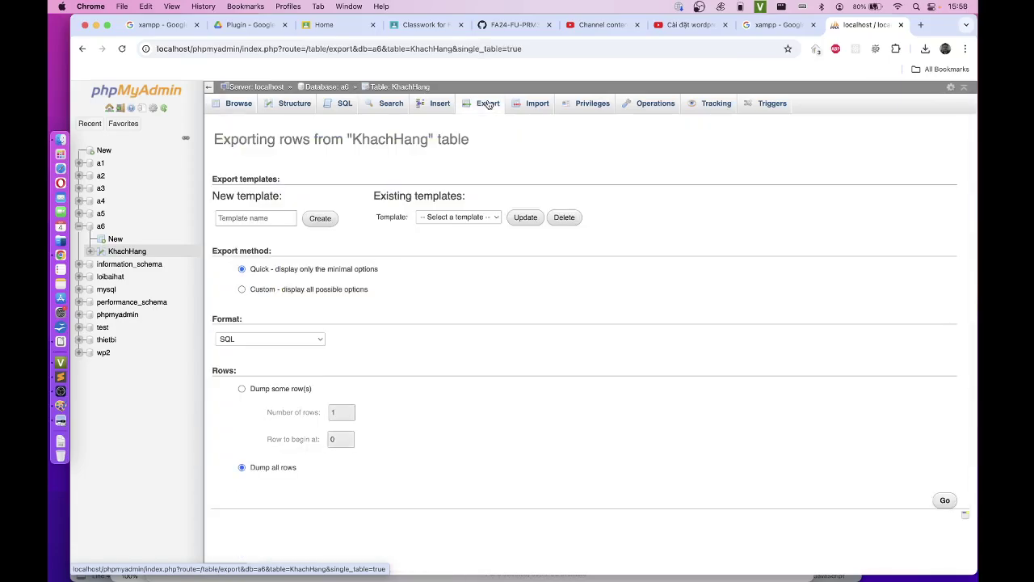
{"action": "left_click", "coordinate": [948, 501]}
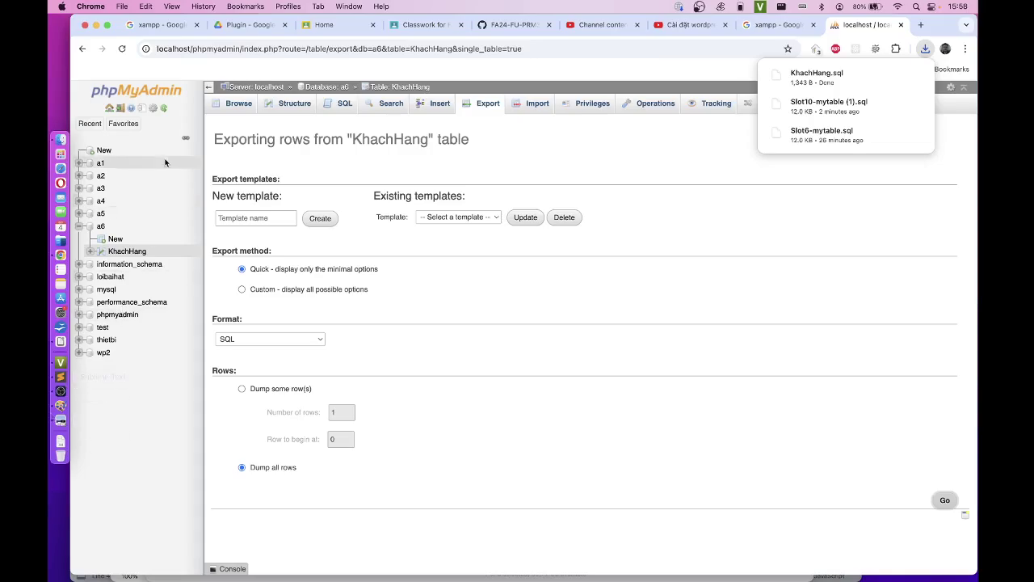
{"action": "left_click", "coordinate": [122, 49]}
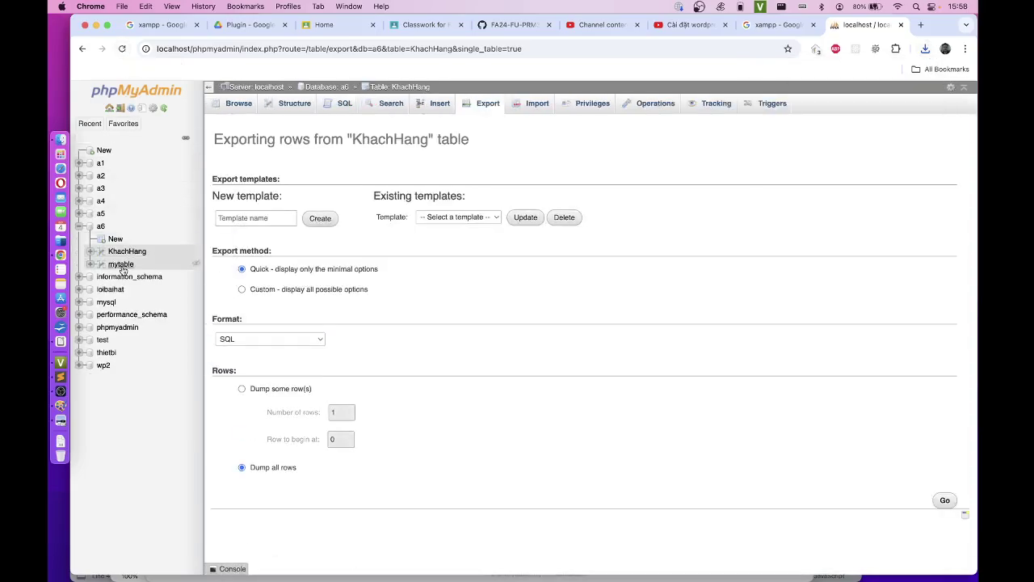
{"action": "left_click", "coordinate": [121, 265]}
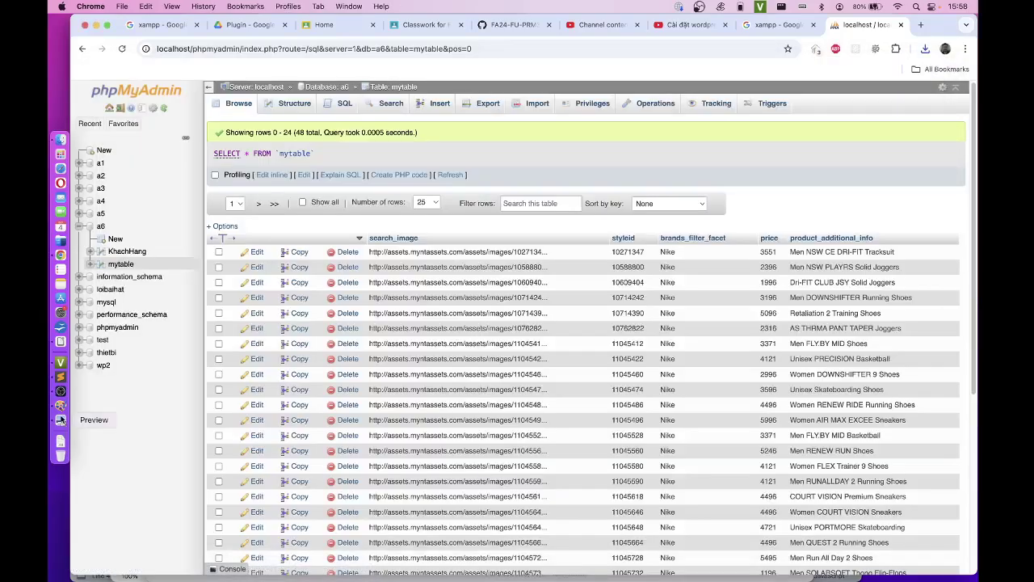
{"action": "left_click", "coordinate": [61, 405]}
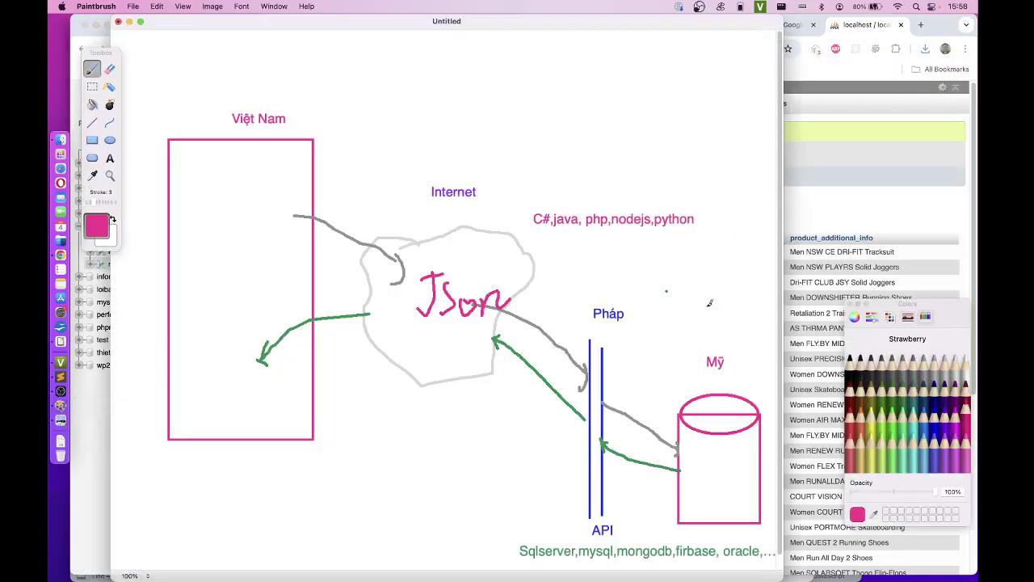
Step: In the Paintbrush diagram, mark Mỹ with a circled pink up arrow and Pháp with a circled Moss green 2
{"action": "left_click_drag", "start_coordinate": [732, 354], "coordinate": [771, 365]}
{"action": "left_click_drag", "start_coordinate": [742, 330], "coordinate": [756, 353]}
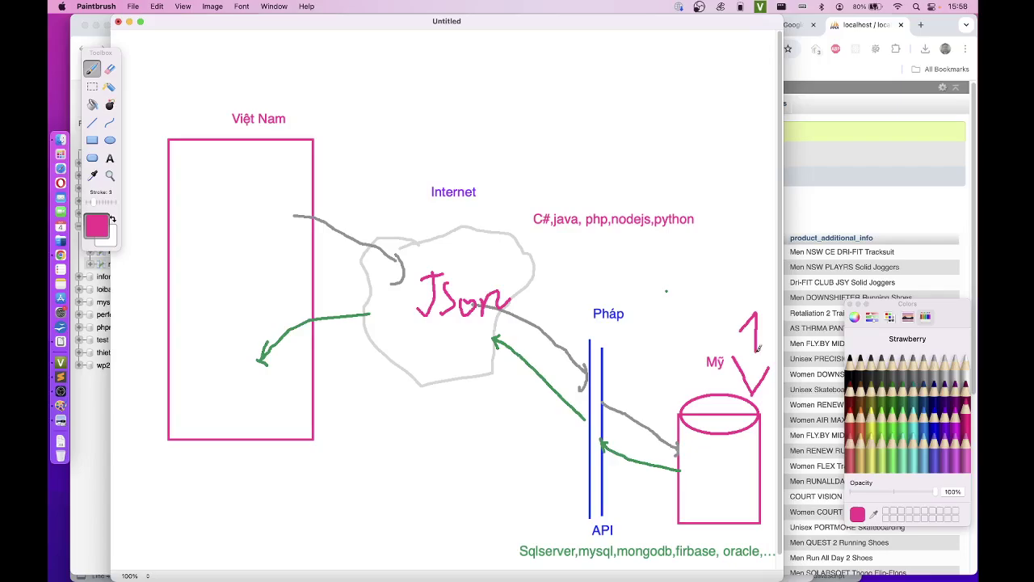
{"action": "mouse_move", "coordinate": [750, 298]}
{"action": "left_mouse_down"}
{"action": "mouse_move", "coordinate": [739, 353]}
{"action": "mouse_move", "coordinate": [767, 344]}
{"action": "mouse_move", "coordinate": [755, 303]}
{"action": "left_mouse_up"}
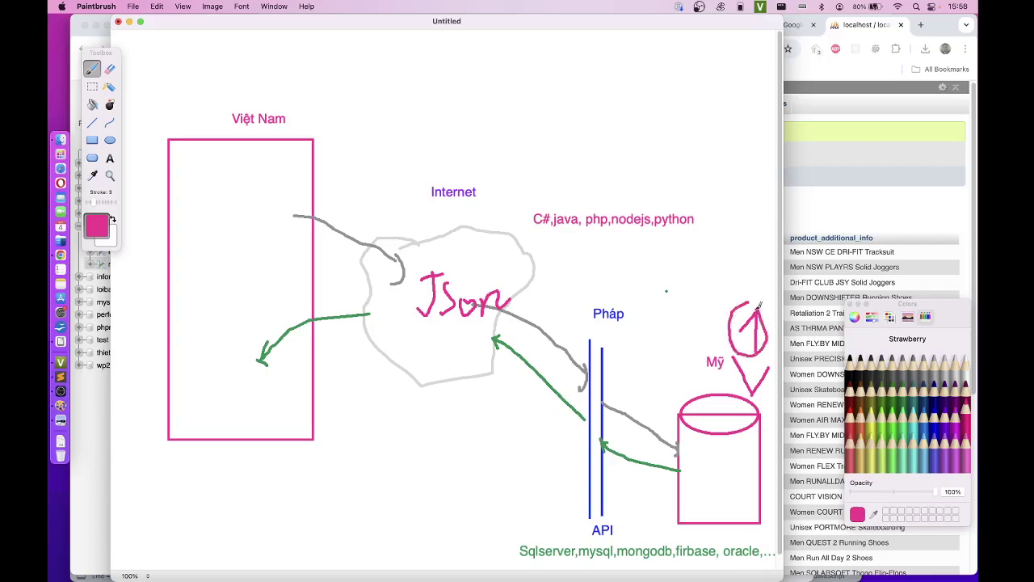
{"action": "left_click", "coordinate": [904, 407]}
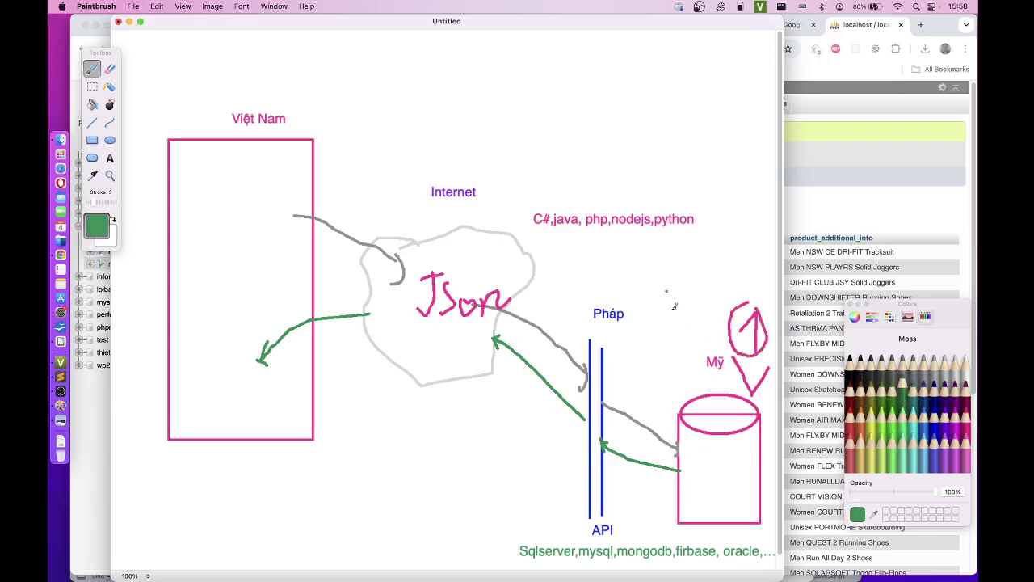
{"action": "mouse_move", "coordinate": [606, 258]}
{"action": "left_mouse_down"}
{"action": "mouse_move", "coordinate": [598, 283]}
{"action": "mouse_move", "coordinate": [619, 289]}
{"action": "mouse_move", "coordinate": [591, 263]}
{"action": "mouse_move", "coordinate": [604, 293]}
{"action": "mouse_move", "coordinate": [629, 271]}
{"action": "mouse_move", "coordinate": [616, 249]}
{"action": "mouse_move", "coordinate": [613, 263]}
{"action": "left_mouse_up"}
{"action": "key", "text": "super+Tab"}
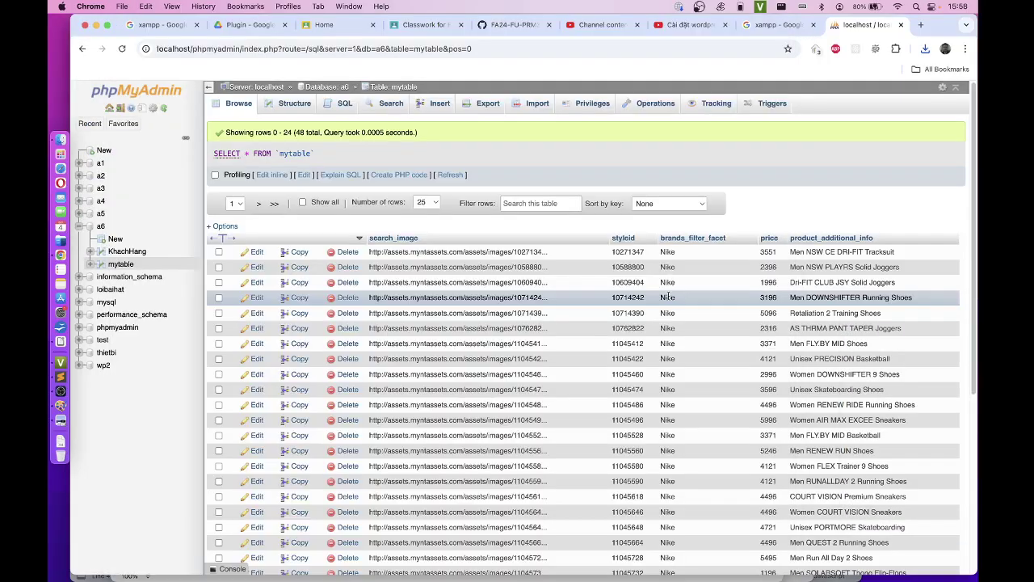
{"action": "left_click", "coordinate": [60, 341]}
Step: Below the localhost link, add a --- separator, 'Api cần lưu vào thư mục:' and C:\xampp\htdocs\prm392\
{"action": "left_click", "coordinate": [450, 380]}
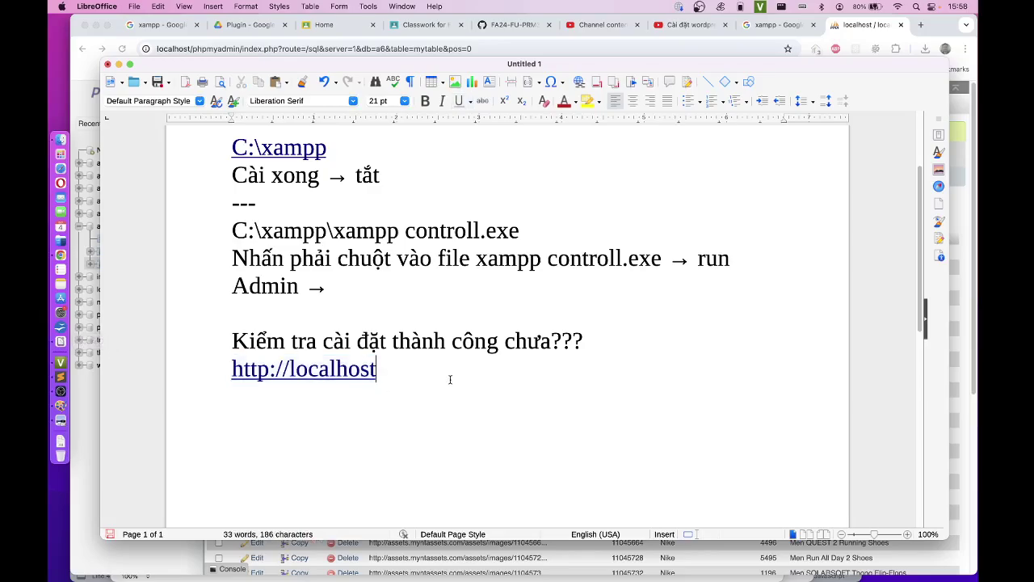
{"action": "key", "text": "Return"}
{"action": "key", "text": "Return"}
{"action": "type", "text": "---"}
{"action": "key", "text": "Return"}
{"action": "type", "text": "Api cần "}
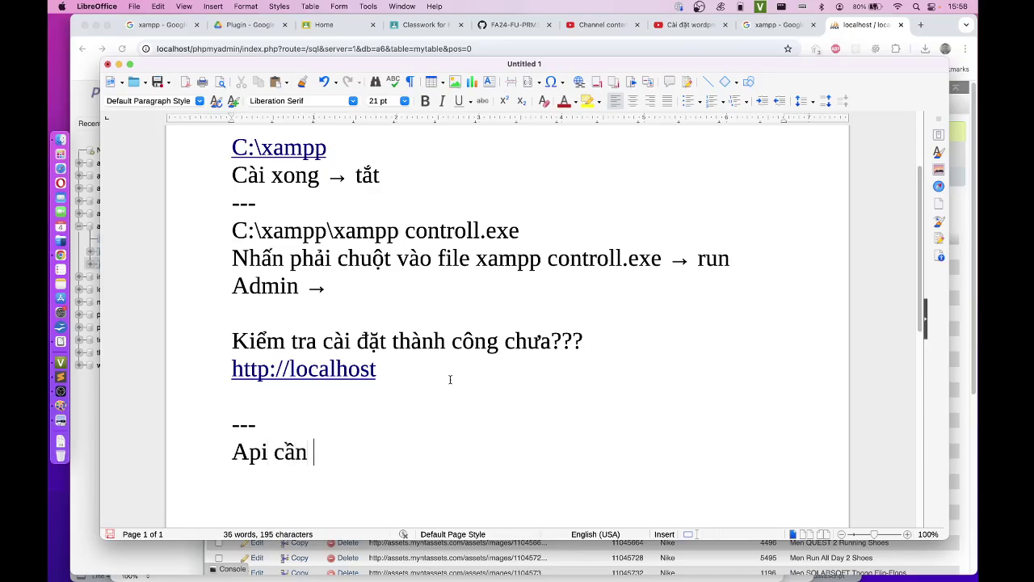
{"action": "type", "text": "lưu vào thư m"}
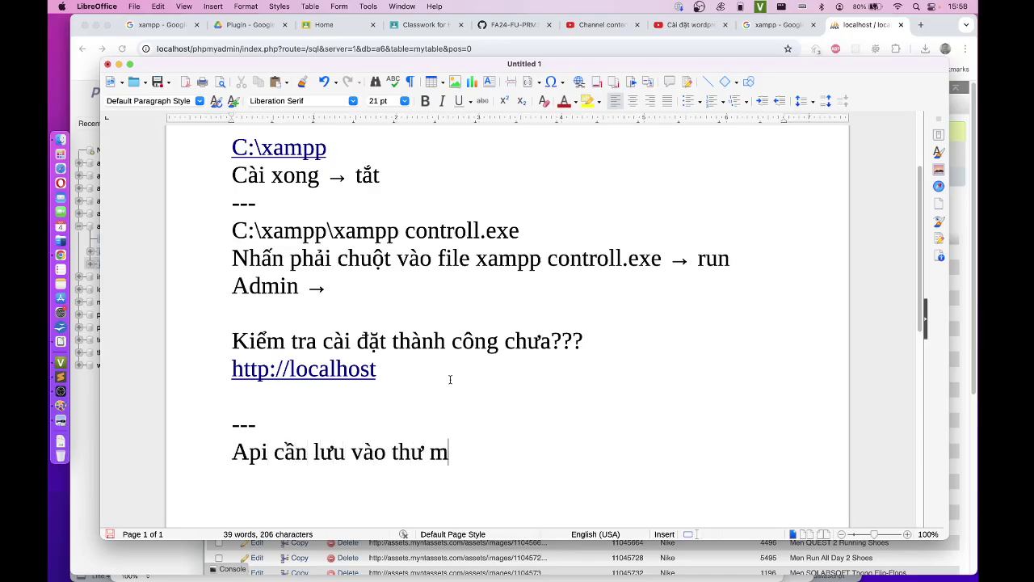
{"action": "type", "text": "ục:"}
{"action": "key", "text": "Return"}
{"action": "type", "text": "C:\\xampp"}
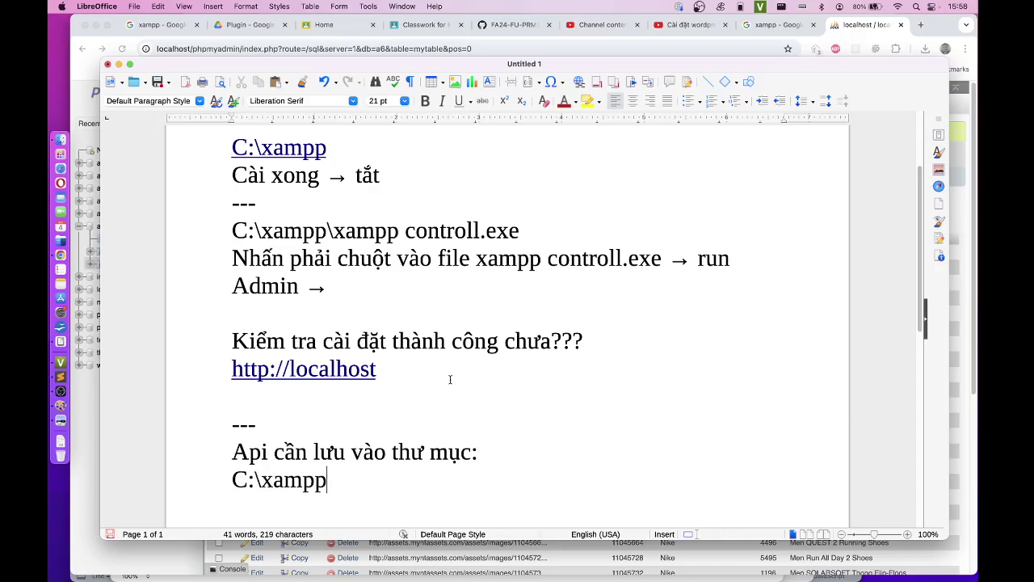
{"action": "type", "text": "\\htdocs"}
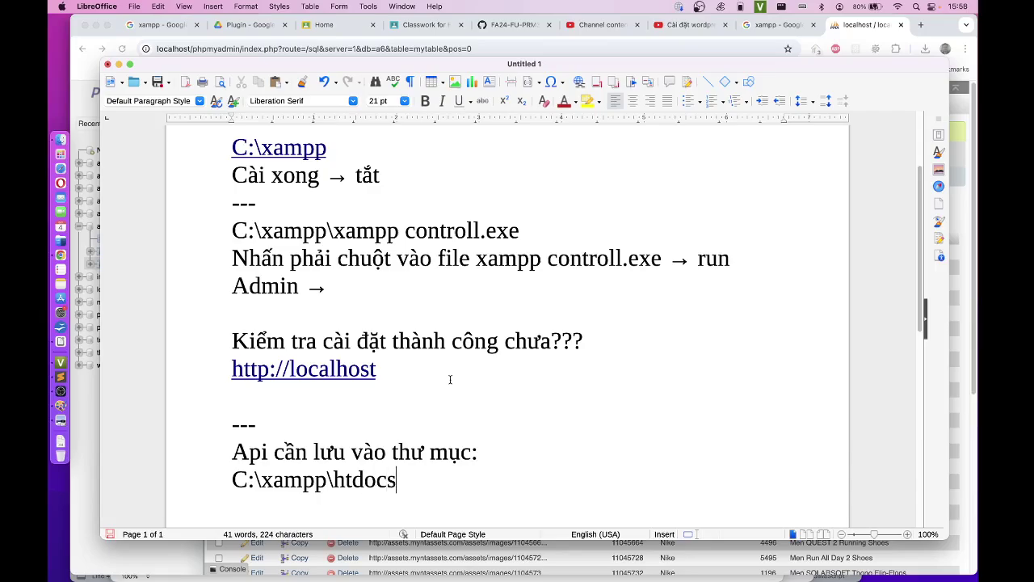
{"action": "type", "text": "\\prm3"}
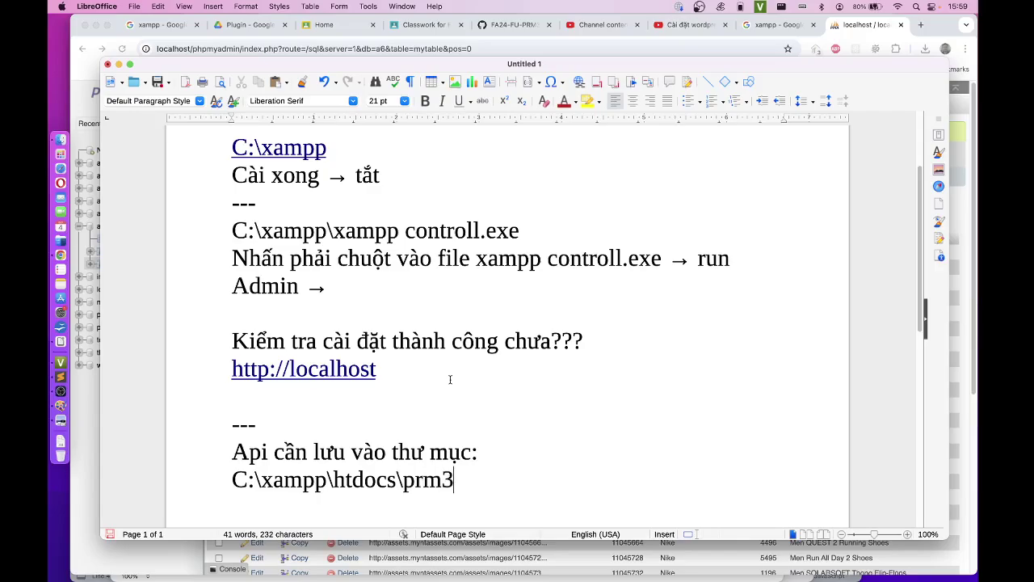
{"action": "type", "text": "92\\"}
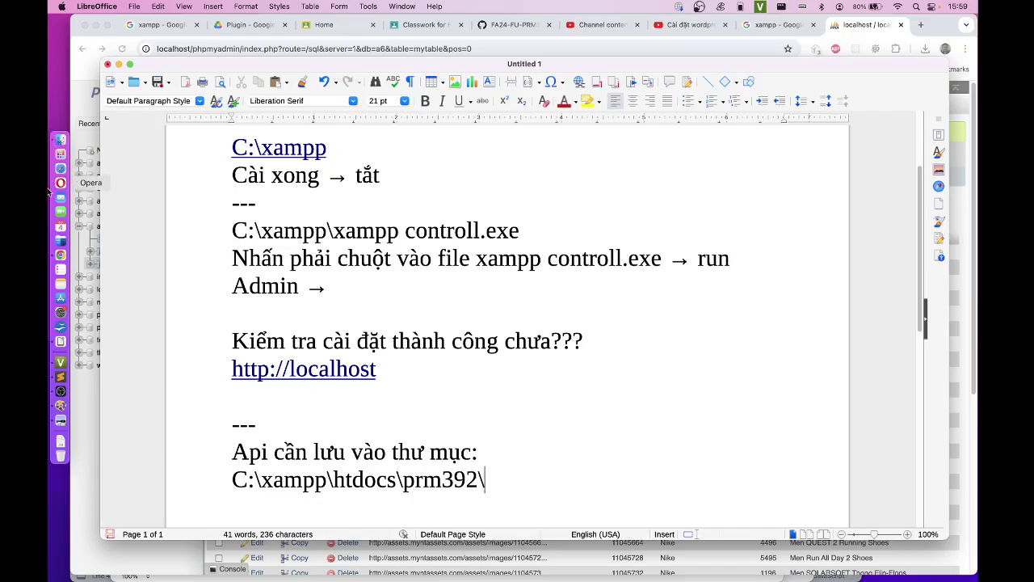
Step: Create a new folder named 0prm inside XAMPP's htdocs folder and select it
{"action": "left_click", "coordinate": [62, 139]}
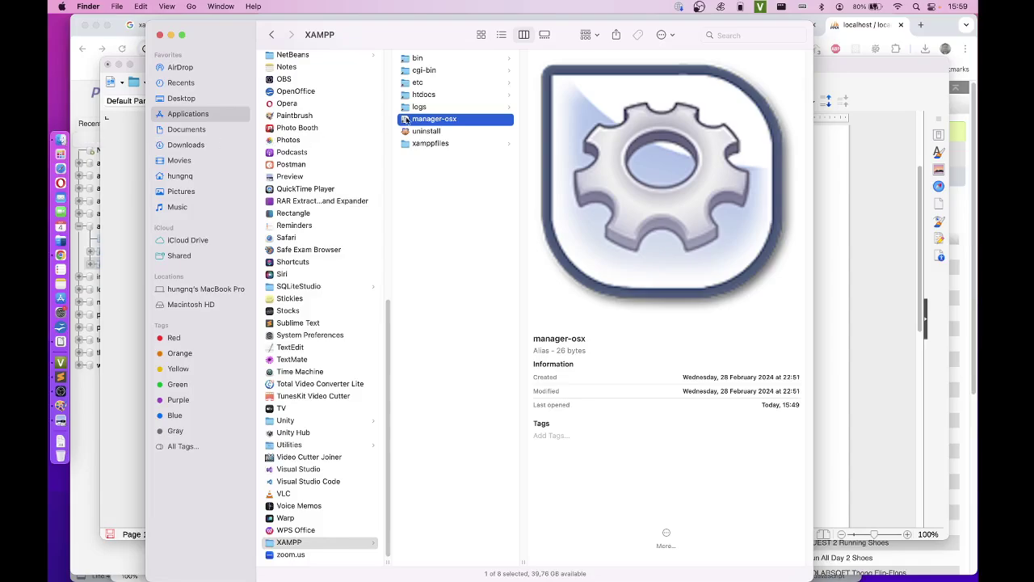
{"action": "left_click", "coordinate": [441, 96]}
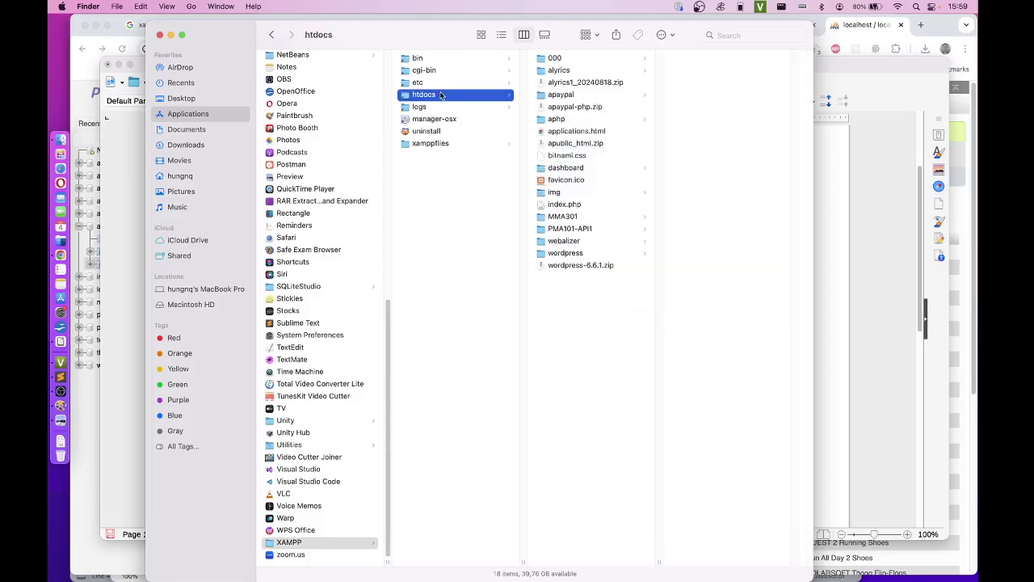
{"action": "right_click", "coordinate": [594, 315]}
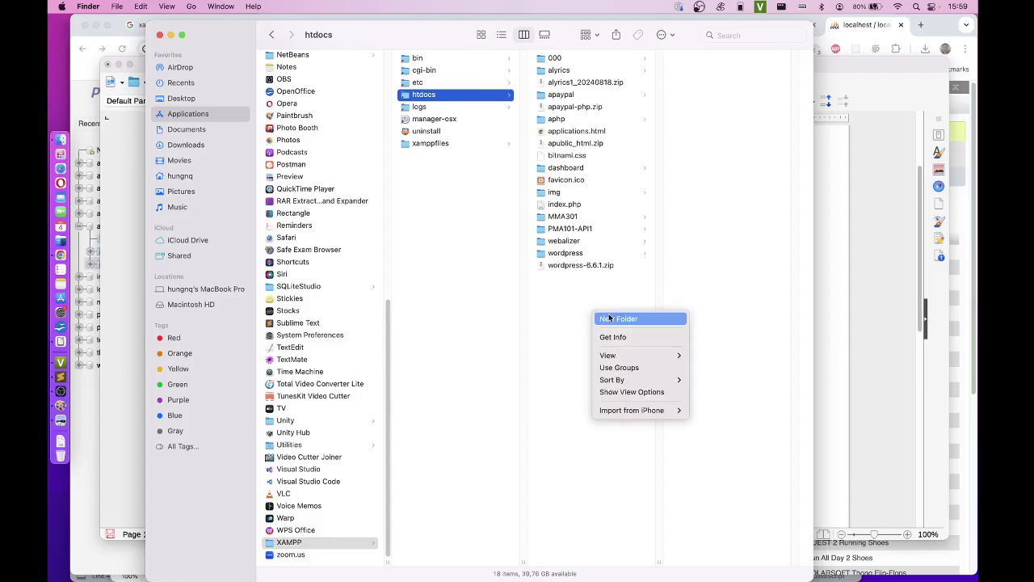
{"action": "left_click", "coordinate": [613, 317]}
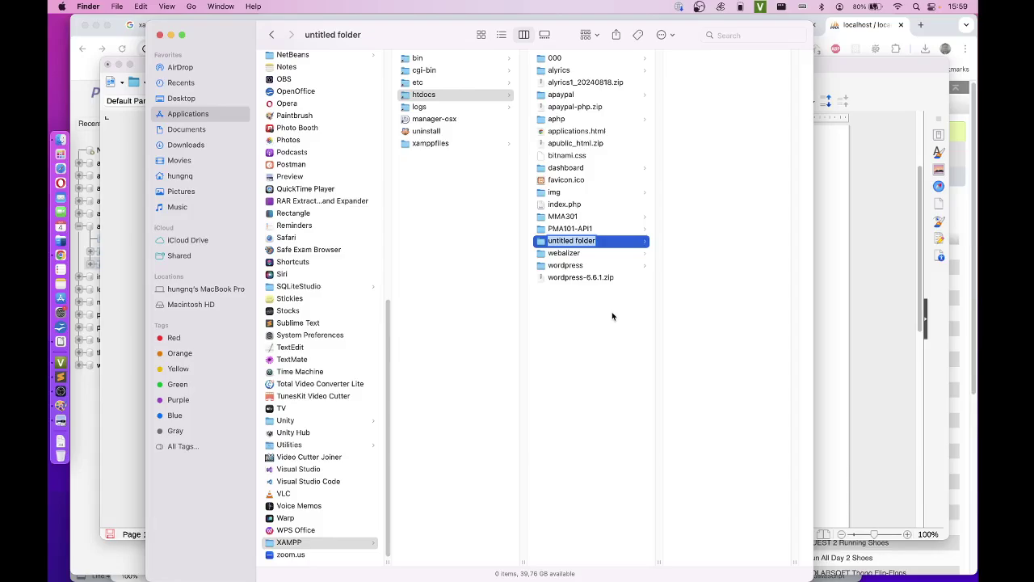
{"action": "type", "text": "Opr"}
{"action": "type", "text": "m"}
{"action": "key", "text": "Return"}
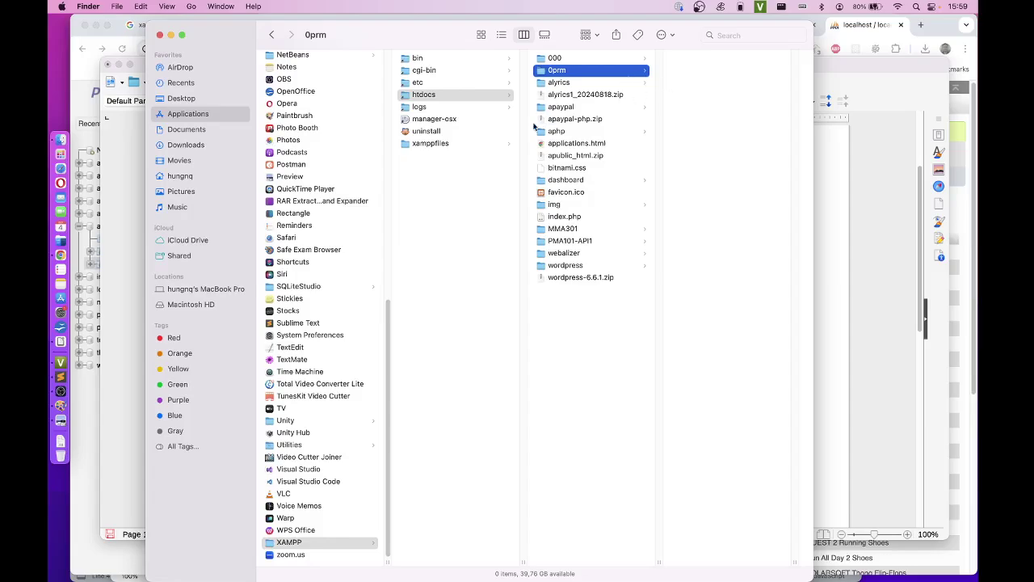
{"action": "left_click", "coordinate": [466, 95]}
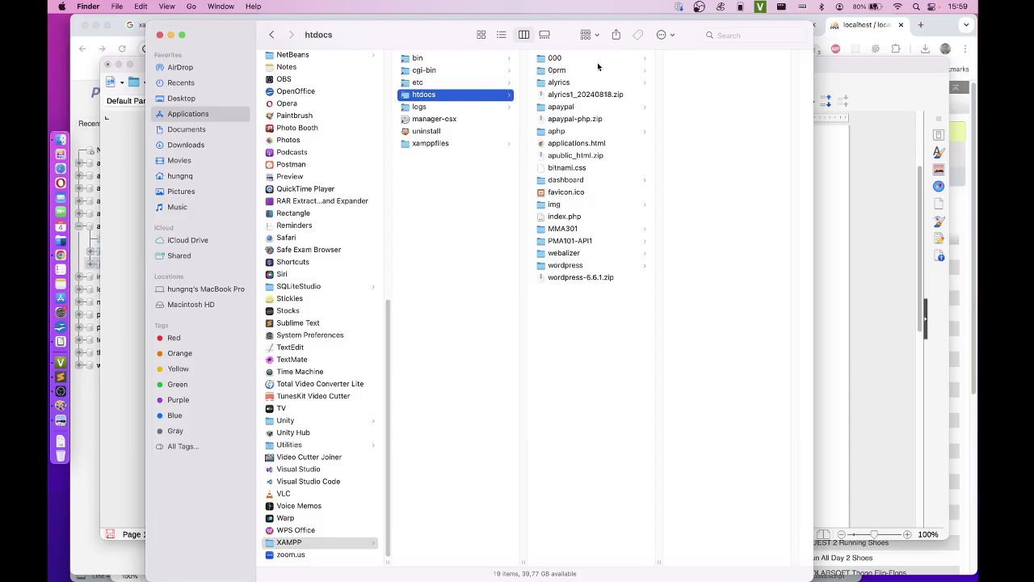
{"action": "left_click", "coordinate": [551, 72]}
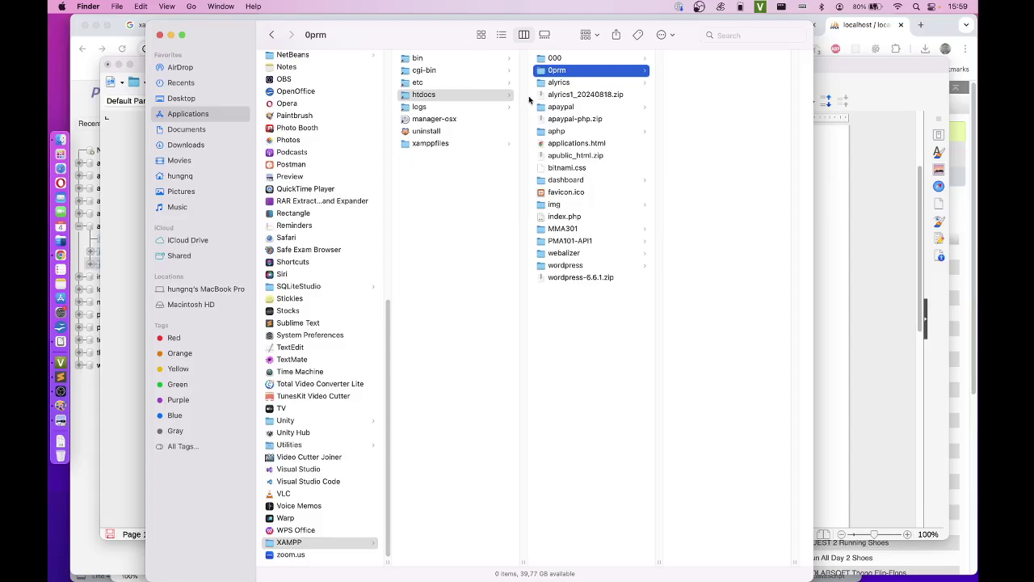
{"action": "key", "text": "super+space"}
Step: Launch Visual Studio Code, close Slot103.js and App.tsx, and deny the incoming network connection prompt
{"action": "type", "text": "vi"}
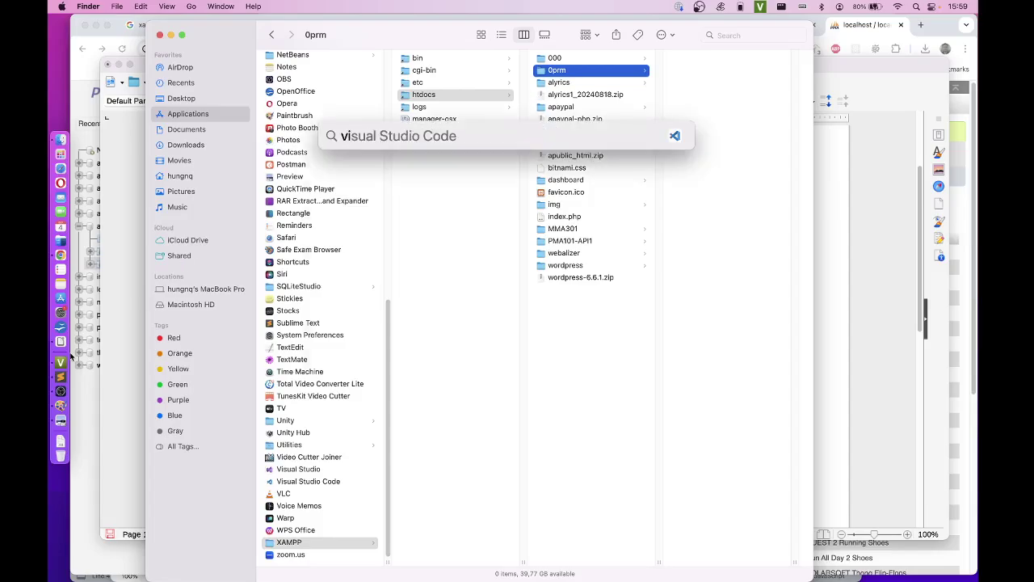
{"action": "key", "text": "Return"}
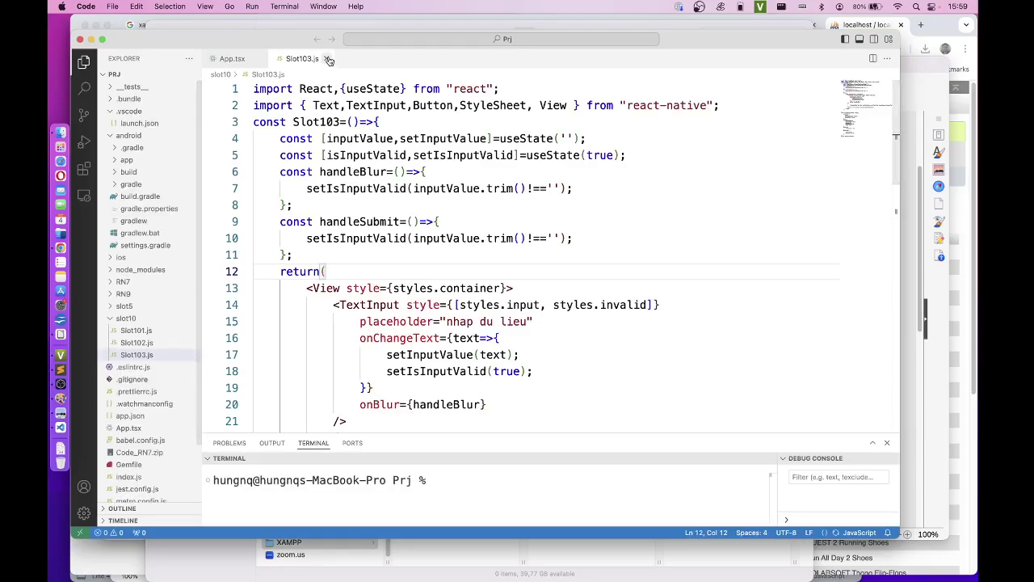
{"action": "left_click", "coordinate": [325, 58]}
{"action": "left_click", "coordinate": [261, 59]}
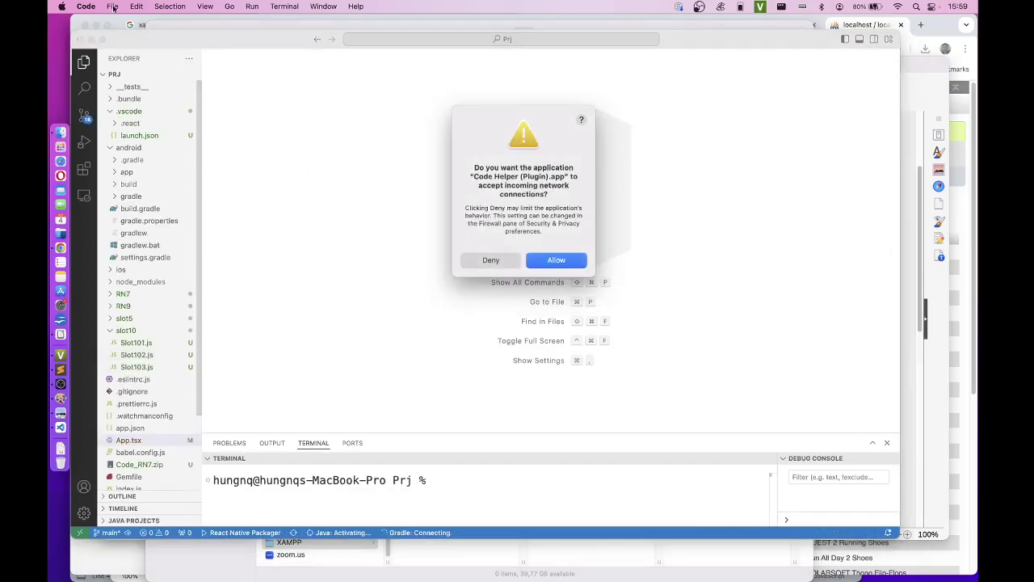
{"action": "left_click", "coordinate": [510, 257]}
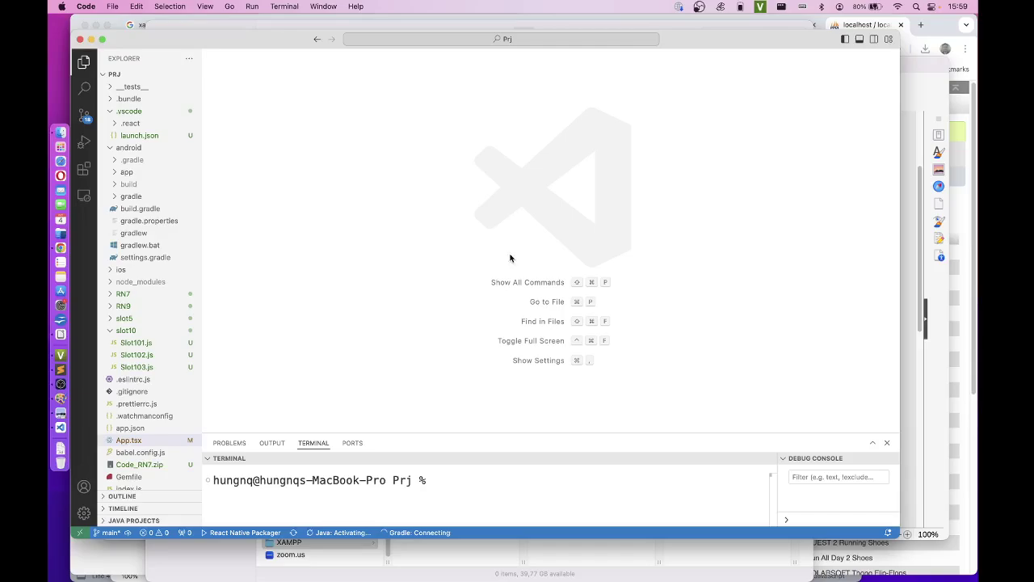
{"action": "left_click", "coordinate": [112, 7]}
{"action": "left_click", "coordinate": [612, 231]}
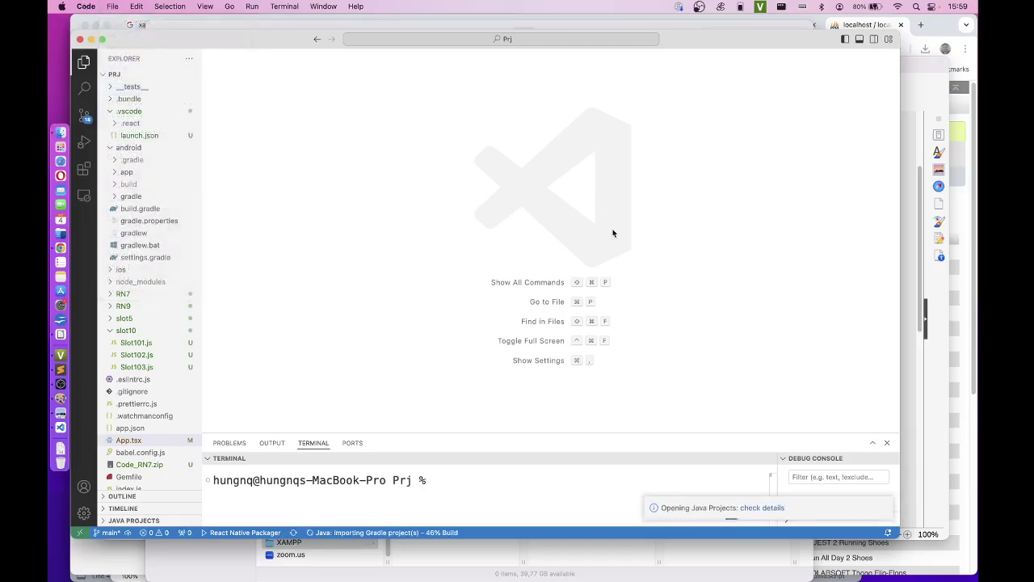
Step: Open Applications > XAMPP > htdocs > 0prm as the VS Code workspace folder
{"action": "key", "text": "super+o"}
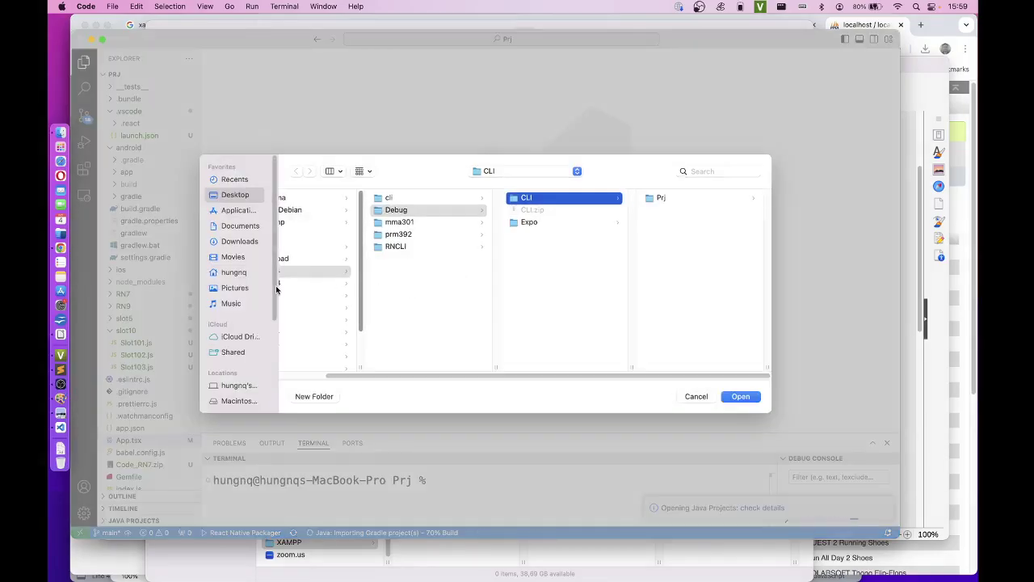
{"action": "left_click", "coordinate": [238, 210]}
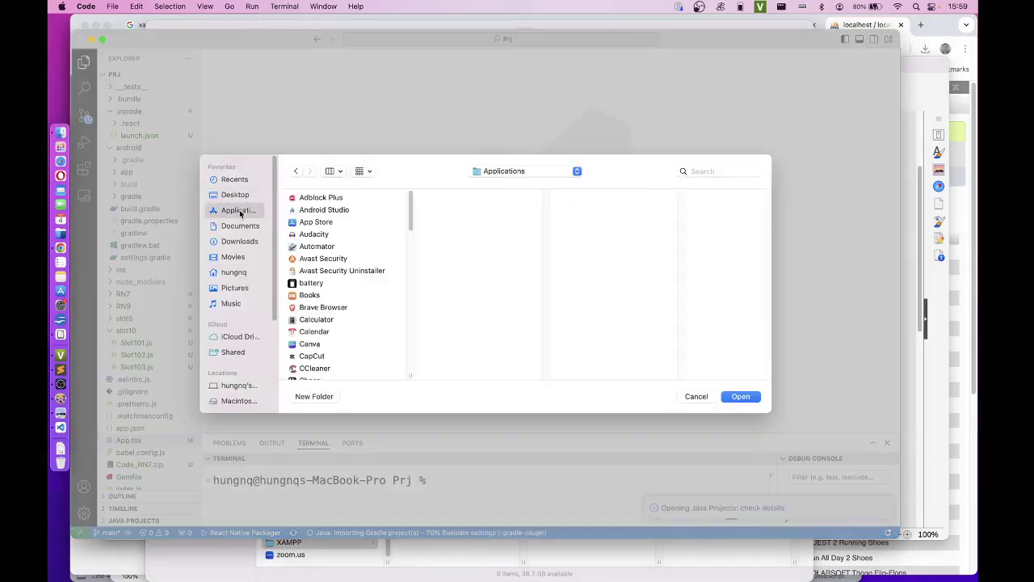
{"action": "scroll", "coordinate": [380, 293], "scroll_direction": "down", "scroll_amount": 3}
{"action": "scroll", "coordinate": [380, 293], "scroll_direction": "down", "scroll_amount": 5}
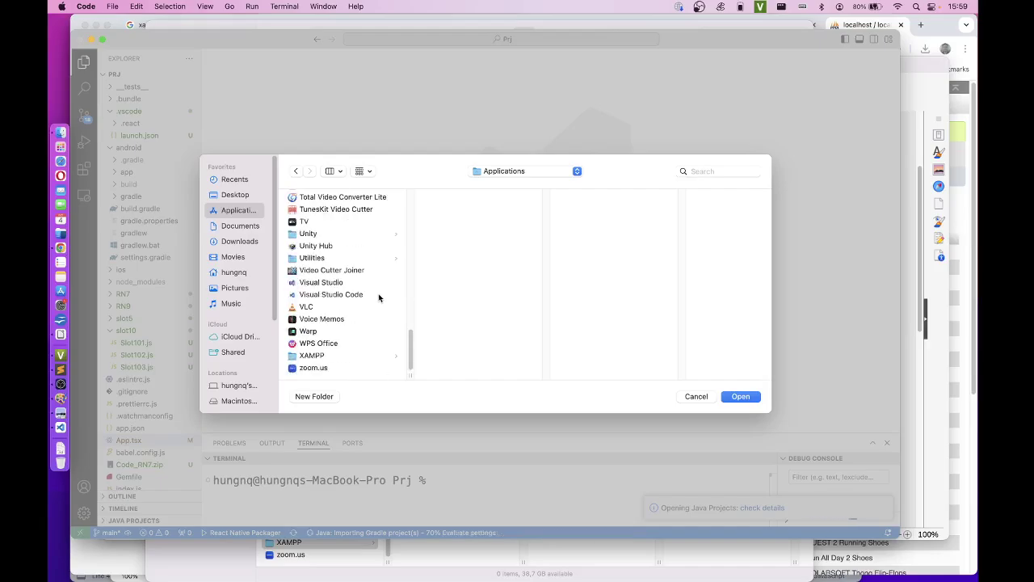
{"action": "left_click", "coordinate": [329, 356]}
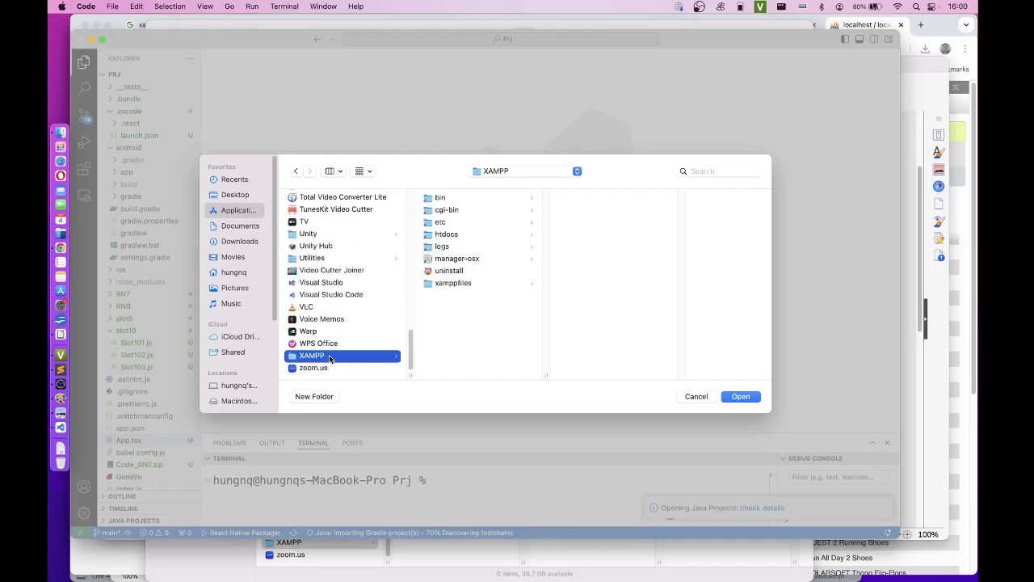
{"action": "left_click", "coordinate": [463, 235]}
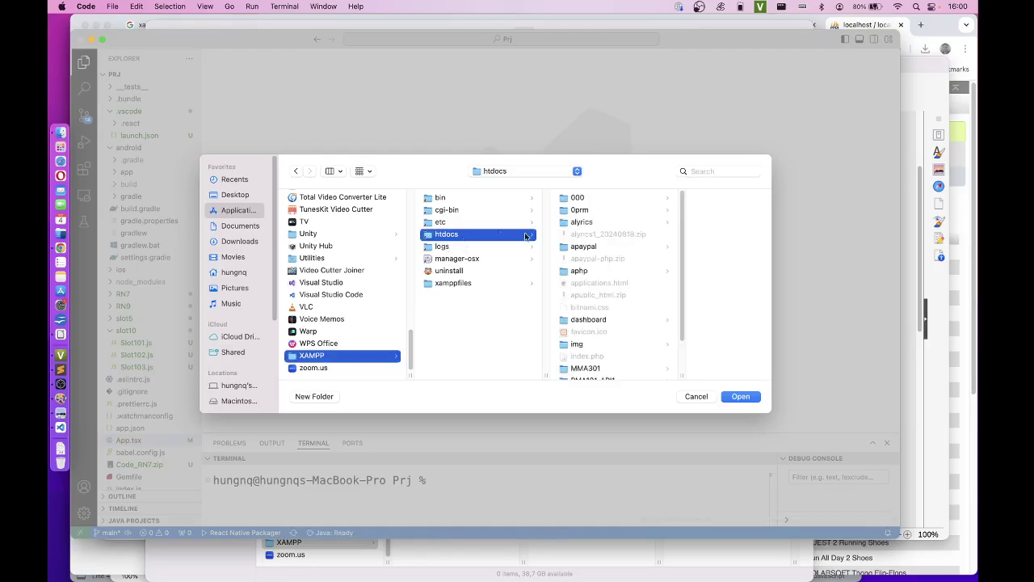
{"action": "left_click", "coordinate": [611, 211]}
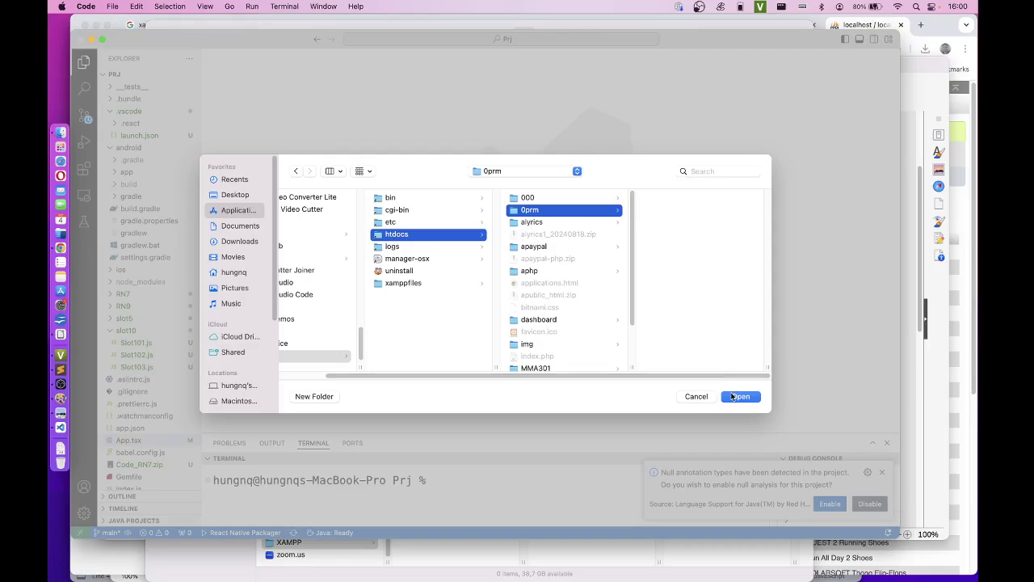
{"action": "key", "text": "Return"}
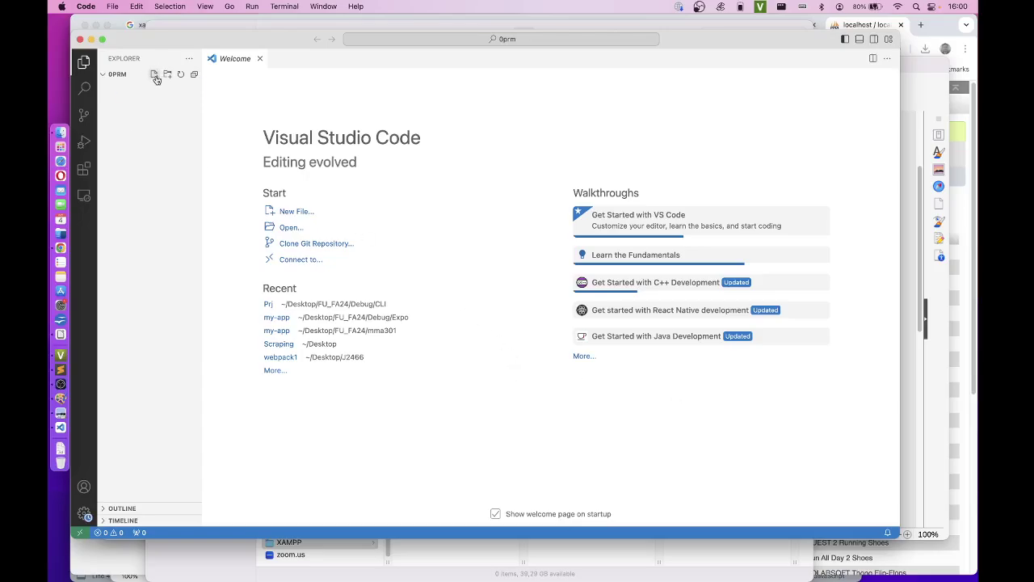
Step: Create a new file named api.php in the 0prm folder and dismiss the PHP validation warning
{"action": "left_click", "coordinate": [155, 75]}
{"action": "type", "text": "api.php"}
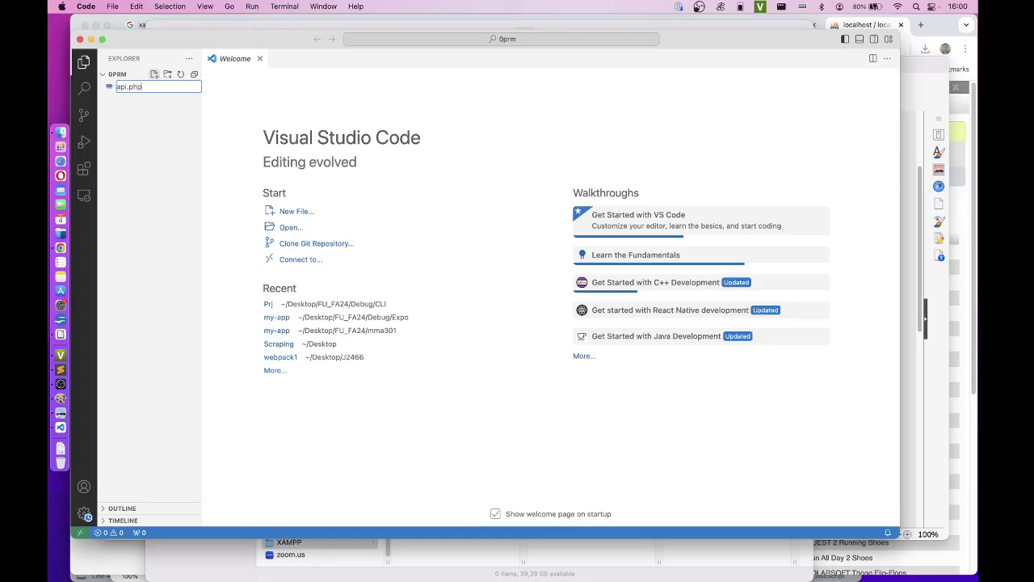
{"action": "key", "text": "Return"}
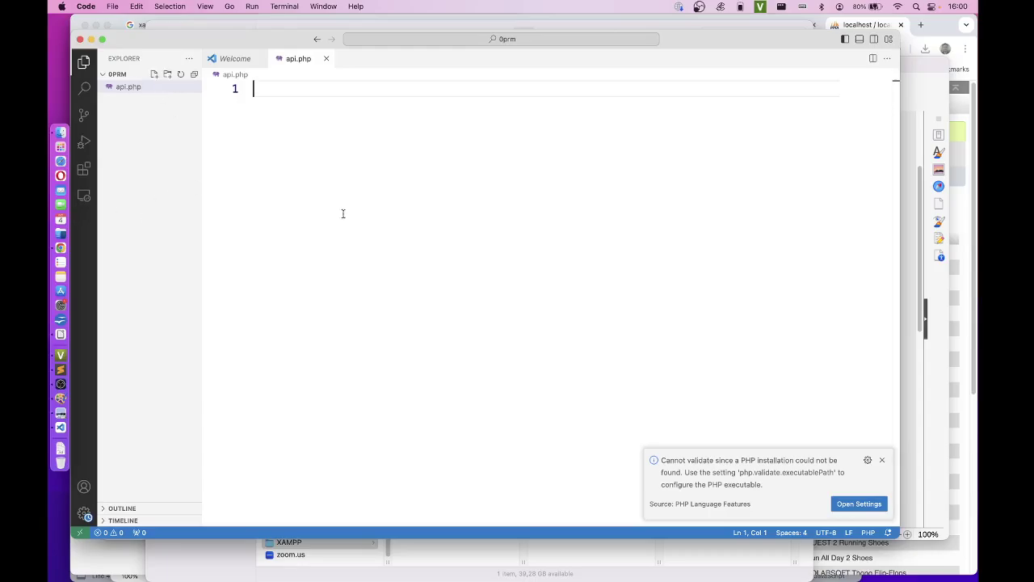
{"action": "left_click", "coordinate": [882, 460]}
Step: Start api.php with <?php and begin the comment '//tao header cho phep fu'
{"action": "type", "text": "<?php"}
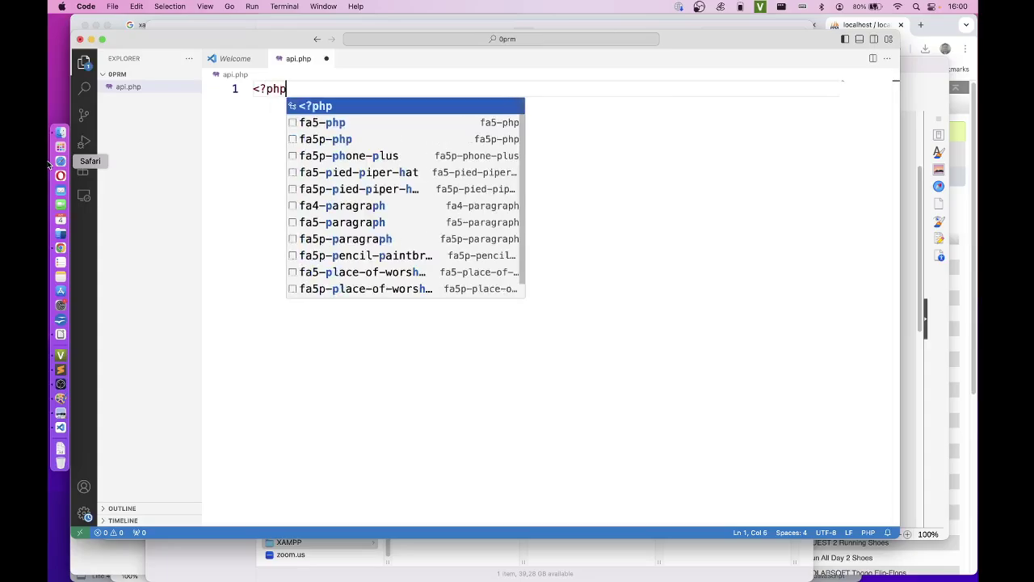
{"action": "key", "text": "Escape"}
{"action": "key", "text": "Return"}
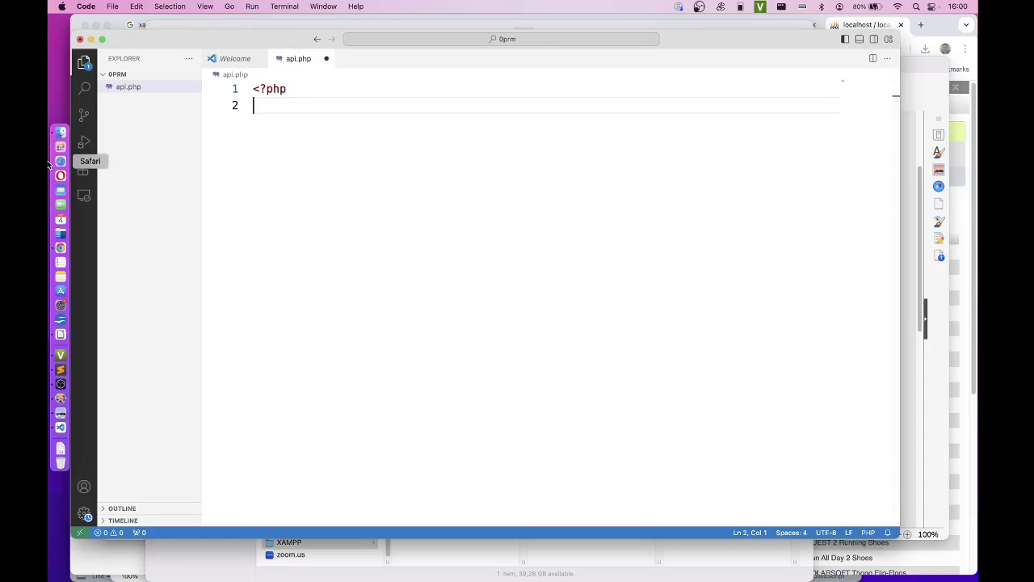
{"action": "type", "text": "//tao header cho "}
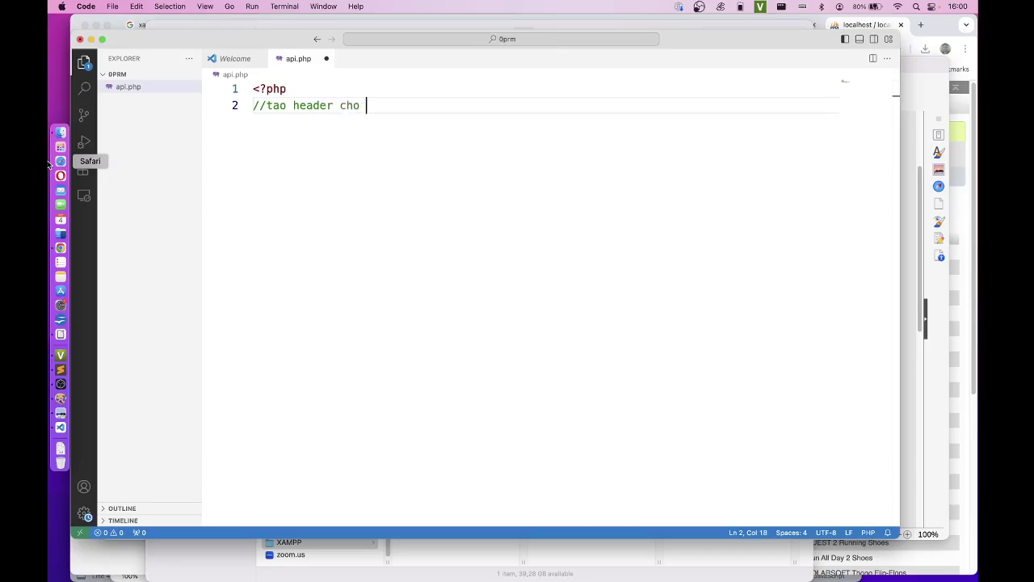
{"action": "type", "text": "phep"}
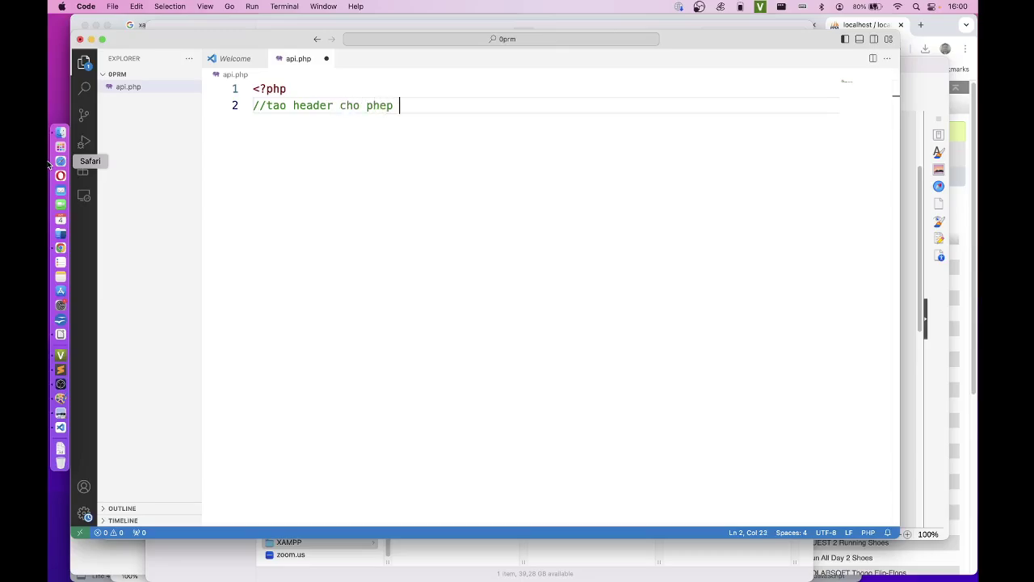